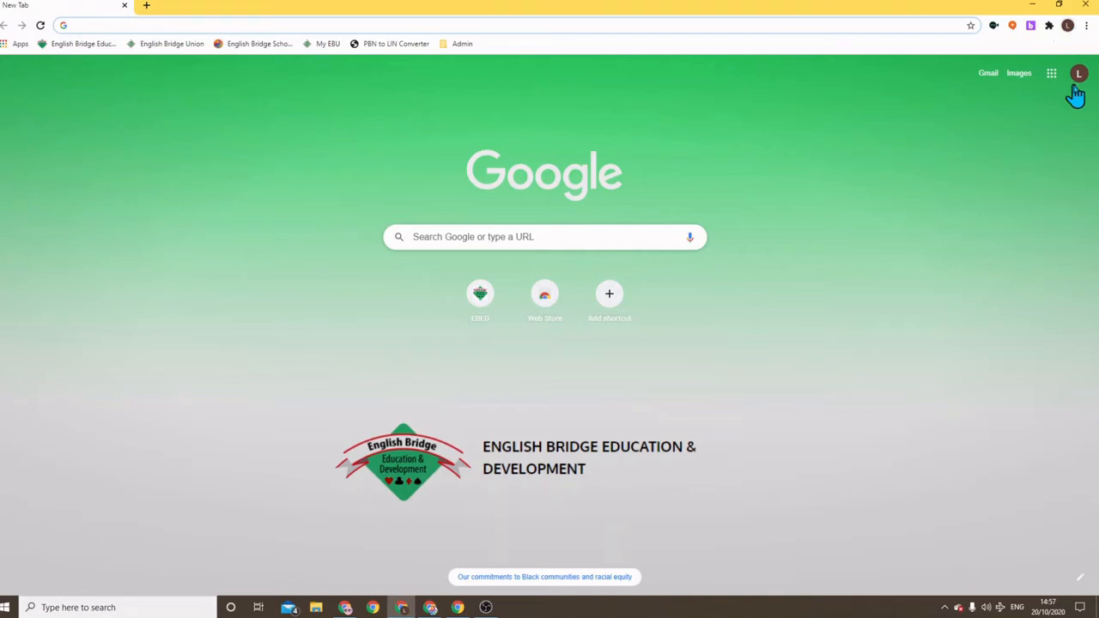
# Create a new Chrome person profile named 'Demo EBS' from the Manage people window
pyautogui.click(1067, 26)
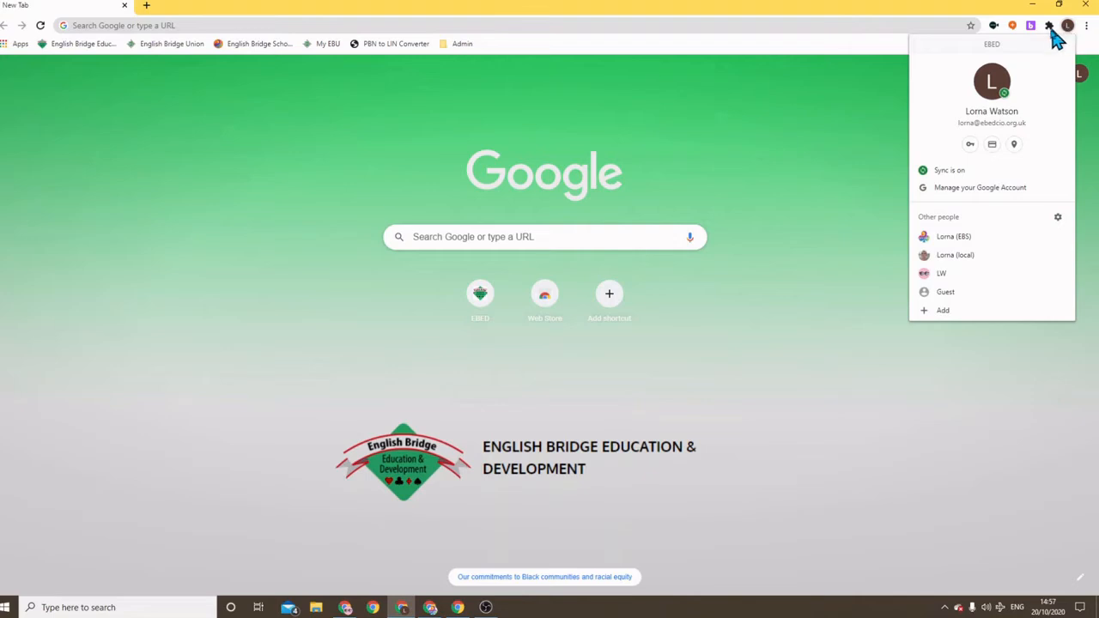
pyautogui.click(945, 311)
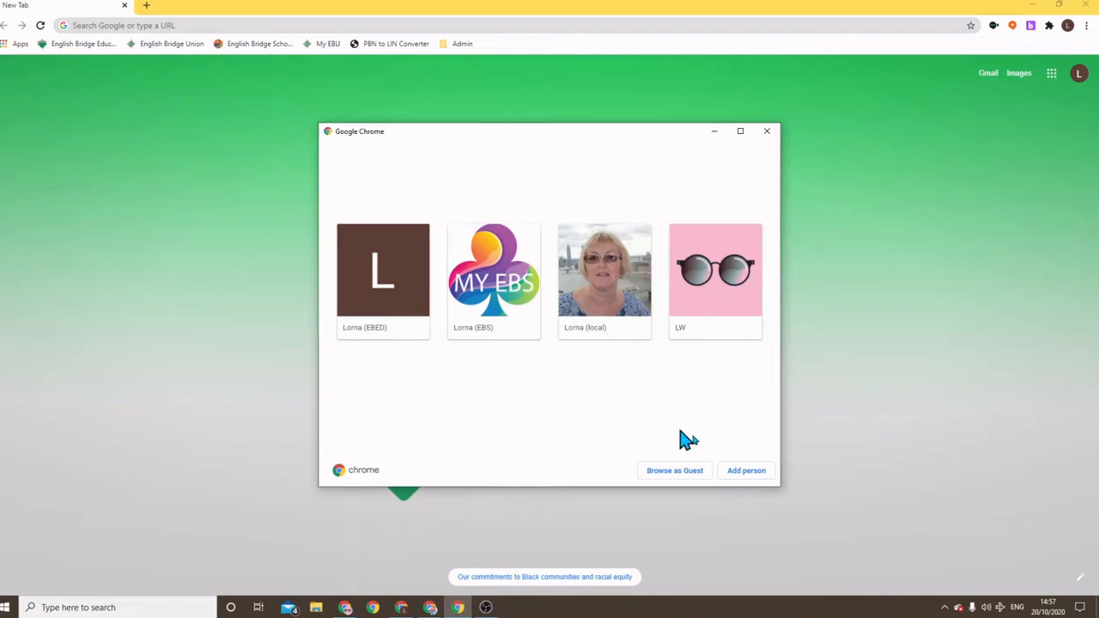
pyautogui.click(752, 474)
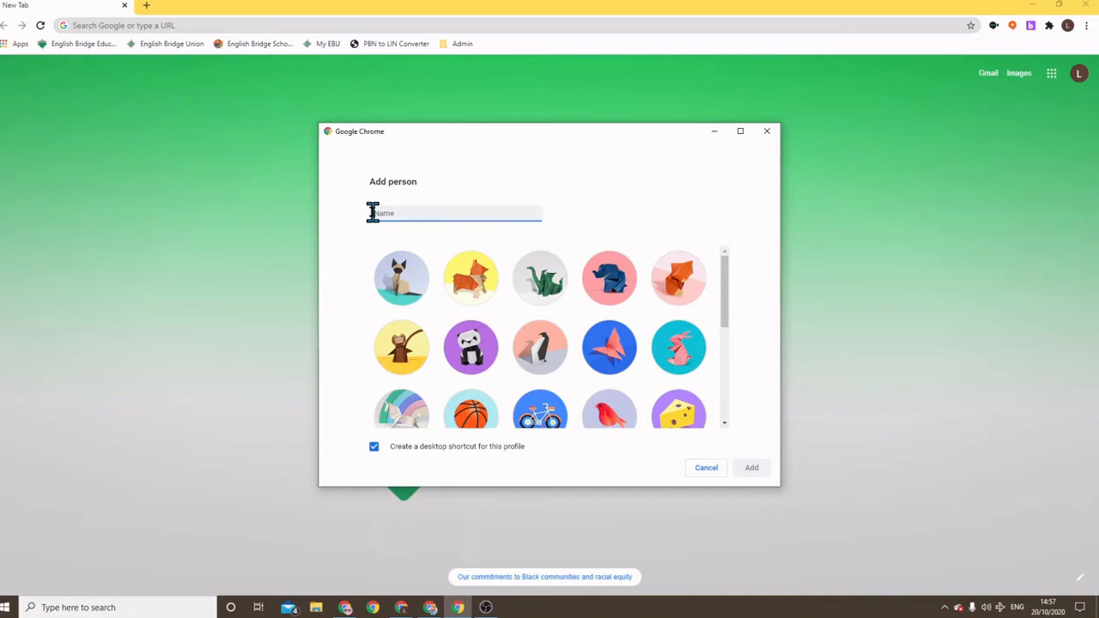
pyautogui.write('EB')
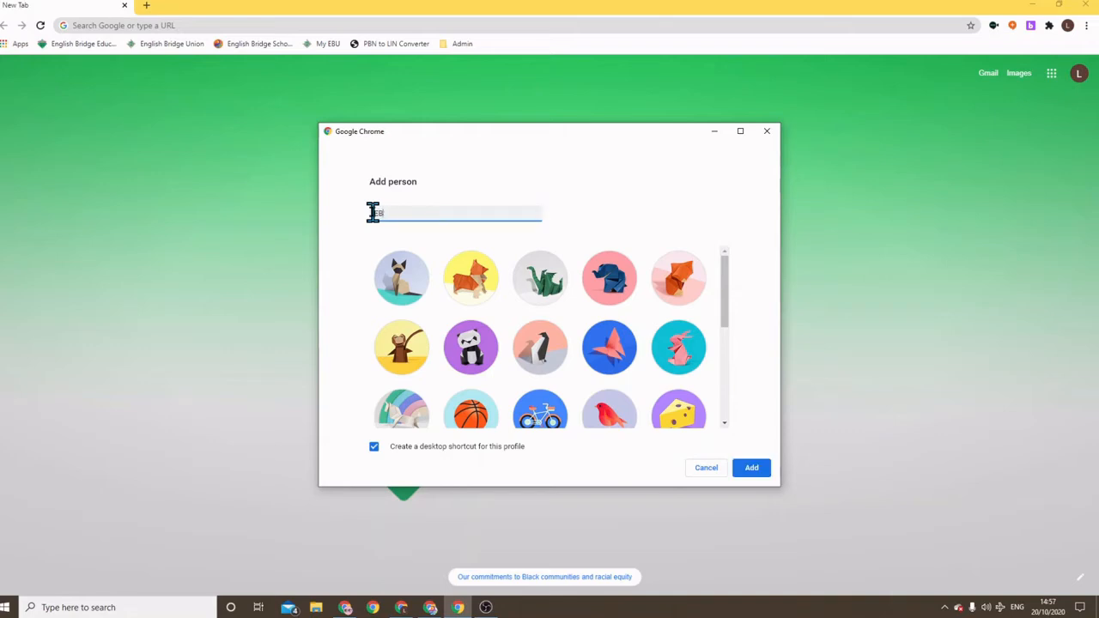
pyautogui.press('BackSpace')
pyautogui.press('BackSpace')
pyautogui.write('Demo EBS')
pyautogui.click(752, 468)
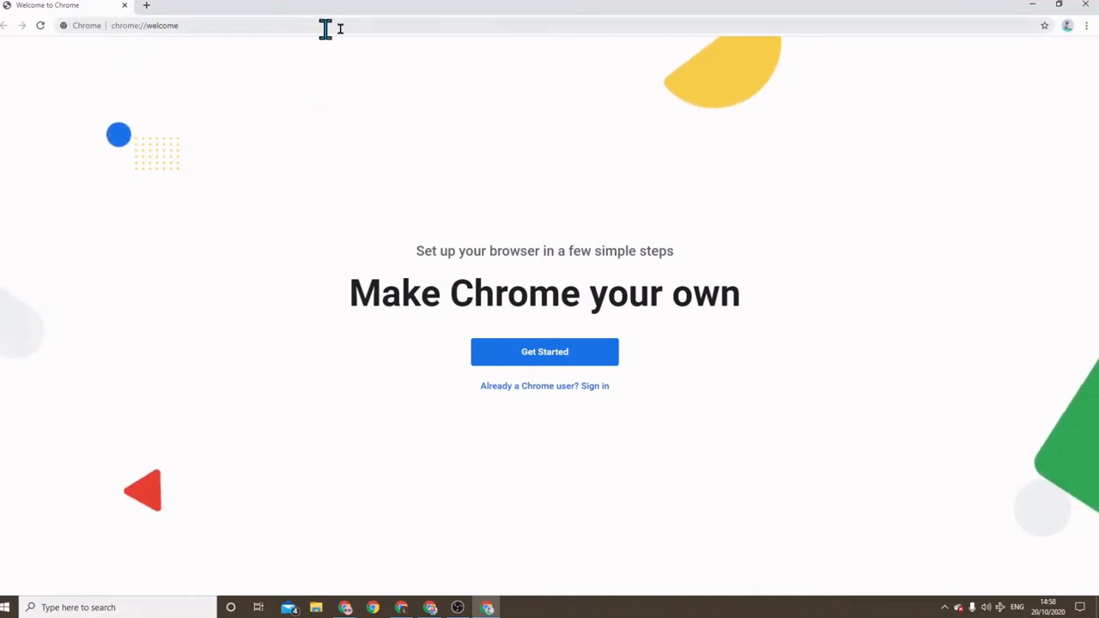
# Sign the profile in with the school account's e-mail address and password
pyautogui.click(592, 391)
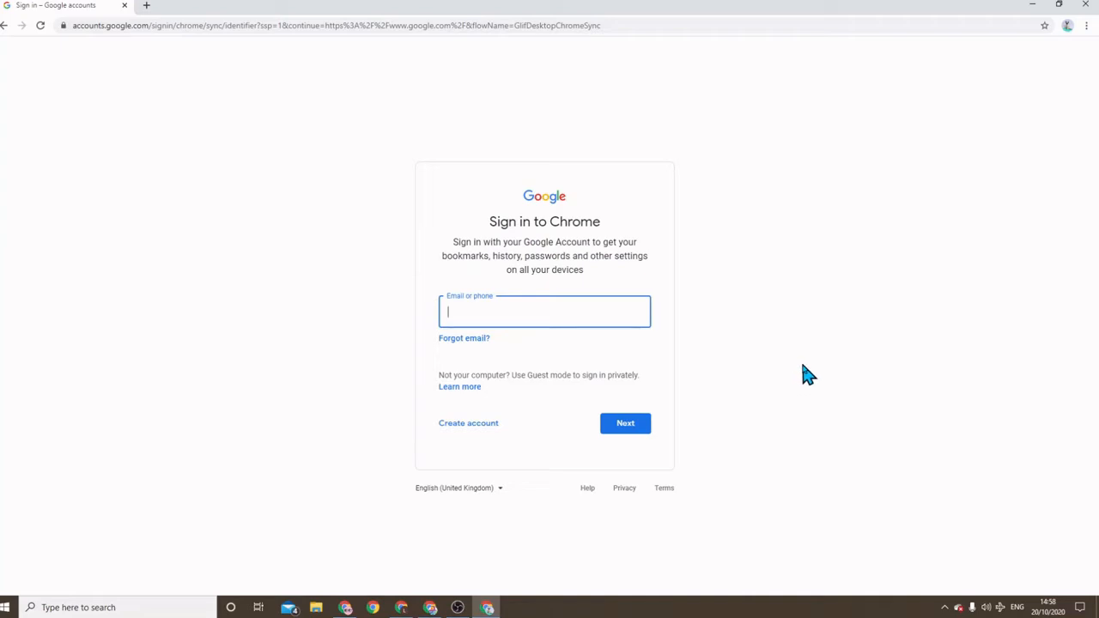
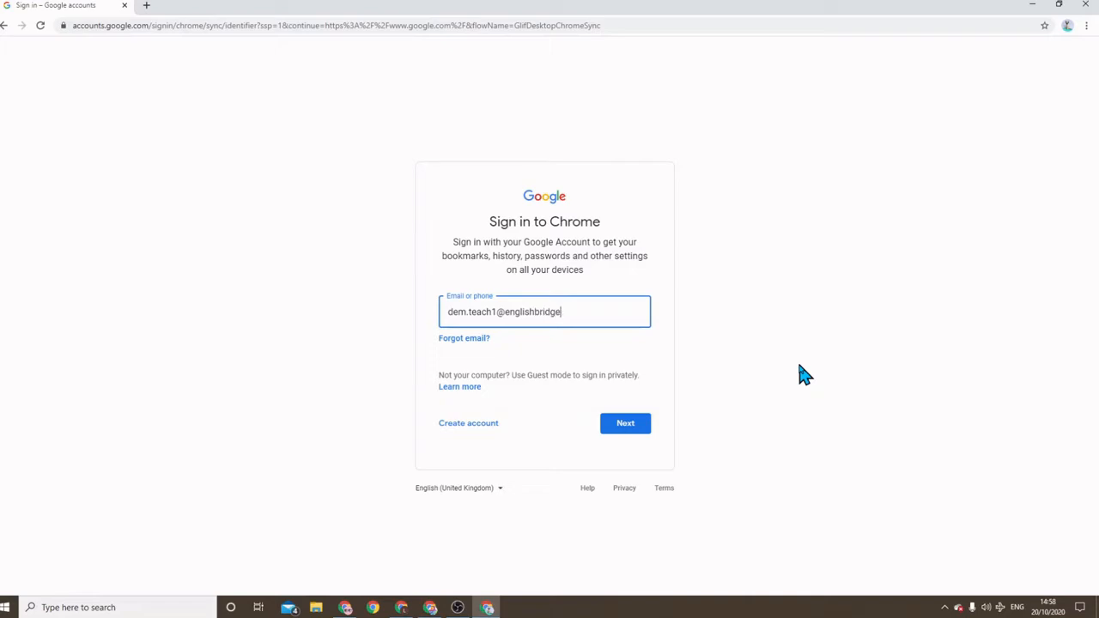
pyautogui.click(628, 423)
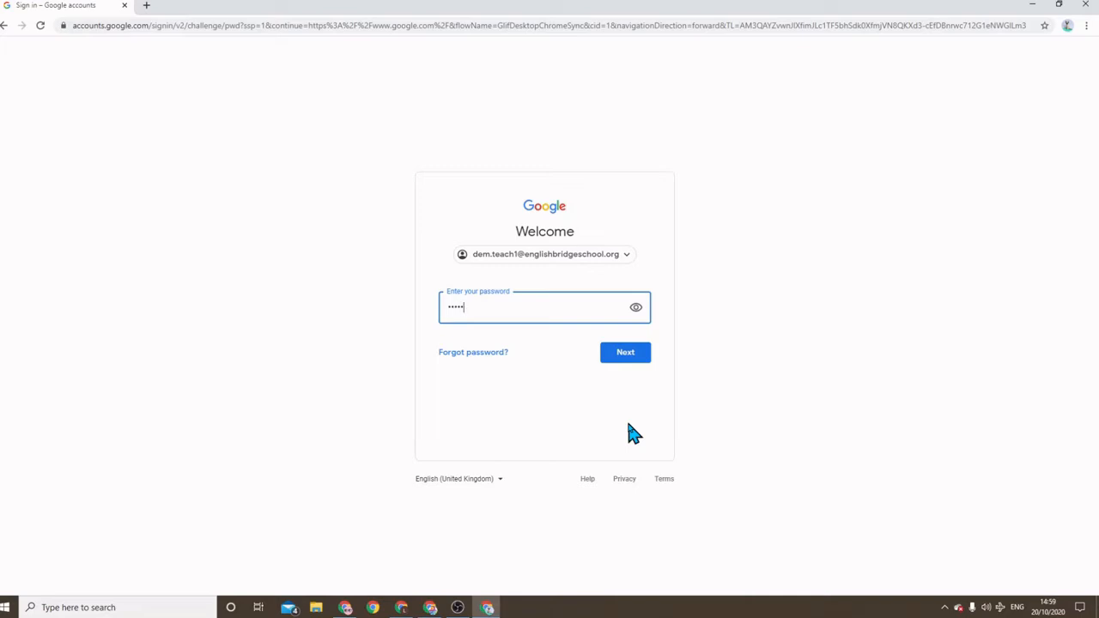
pyautogui.write('••')
pyautogui.click(626, 357)
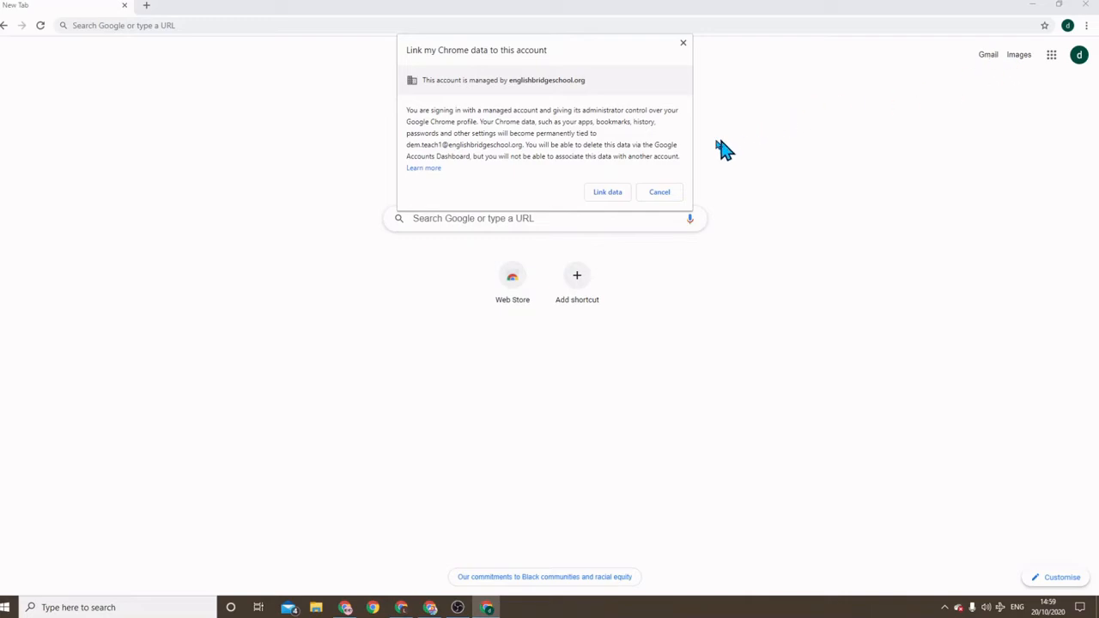
# Link the profile's Chrome data to the managed school account and accept 'Yes, I'm in' for sync
pyautogui.click(607, 193)
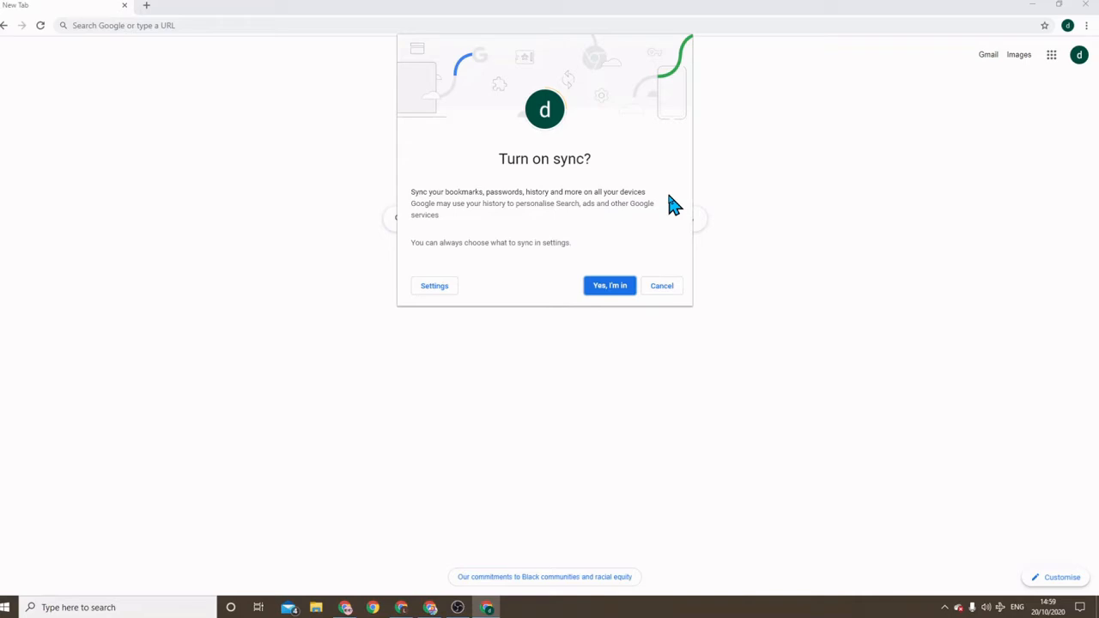
pyautogui.click(615, 287)
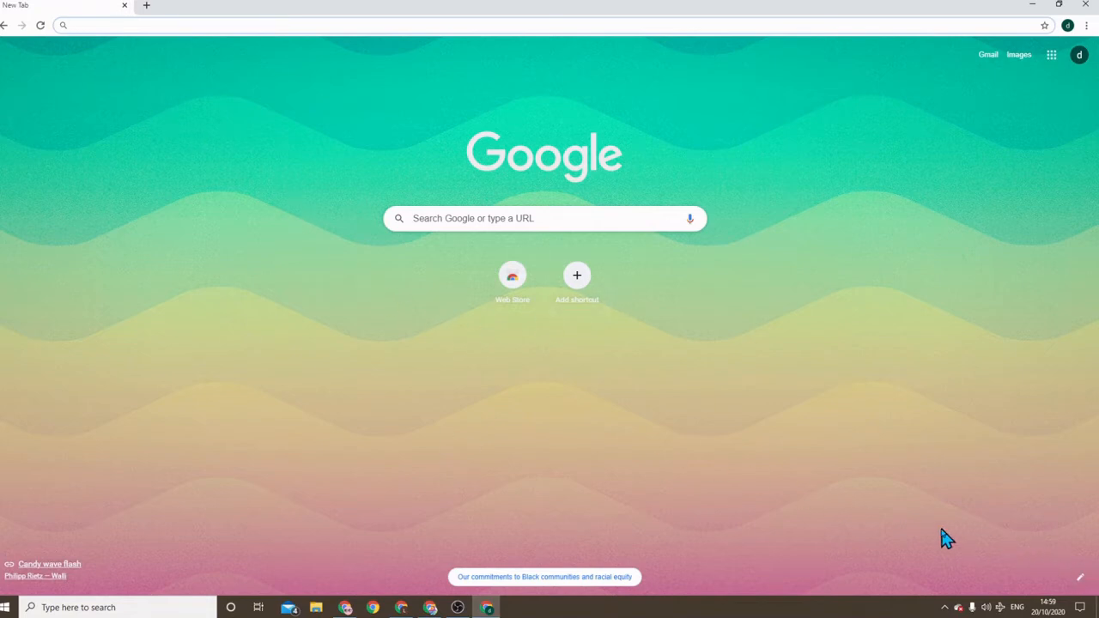
# Set the new tab background to the Landscapes lake photo with the wooden jetty and boat
pyautogui.click(1080, 578)
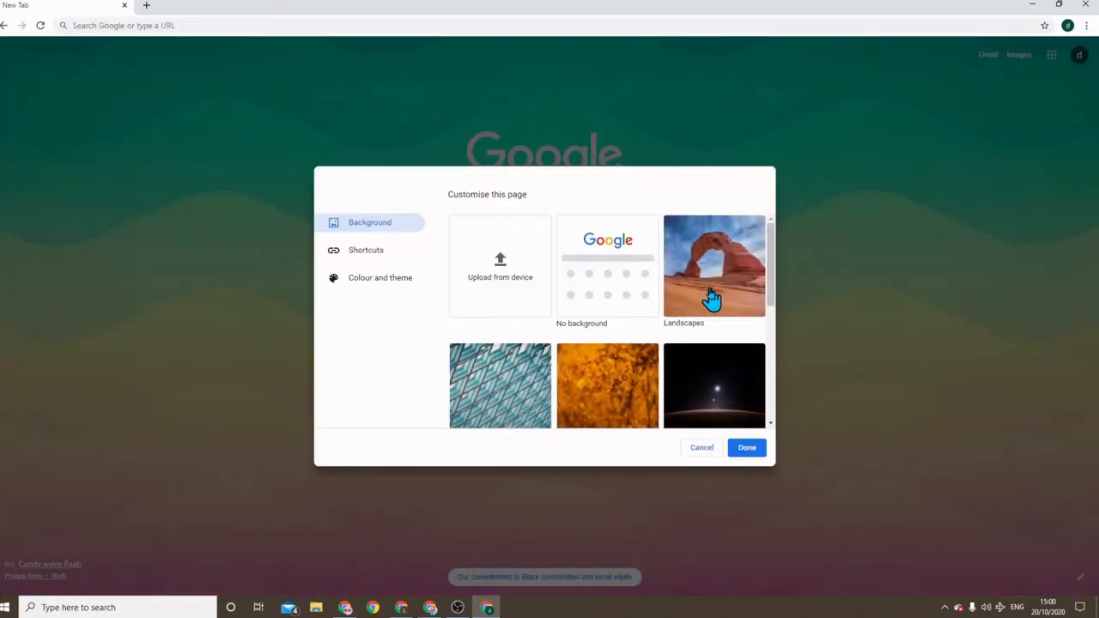
pyautogui.click(711, 298)
pyautogui.scroll(-5, 601, 335)
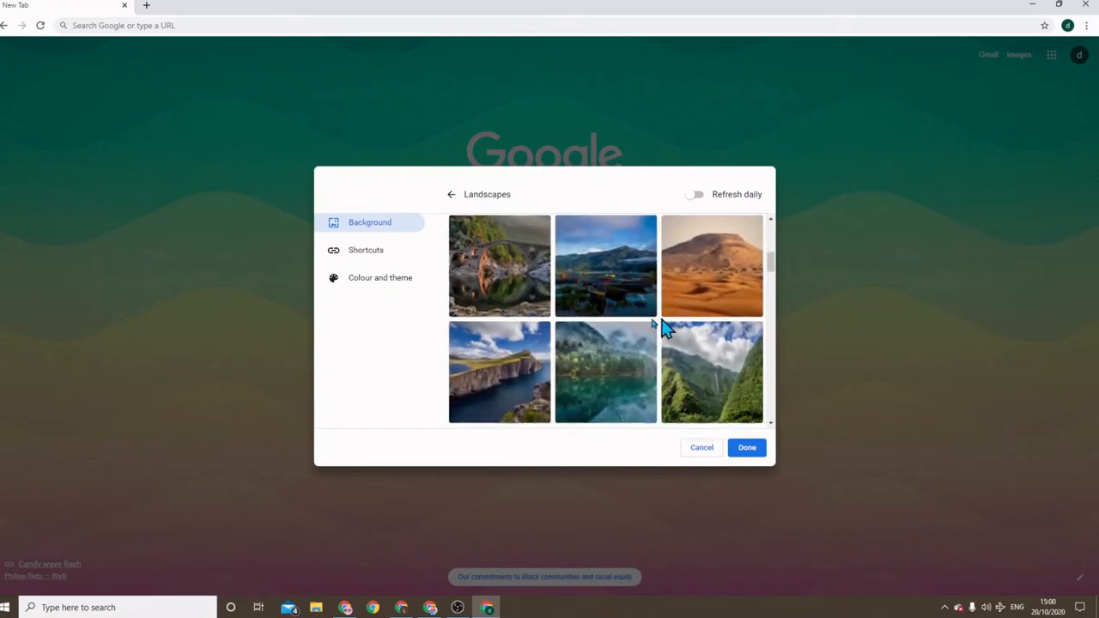
pyautogui.scroll(-2, 620, 352)
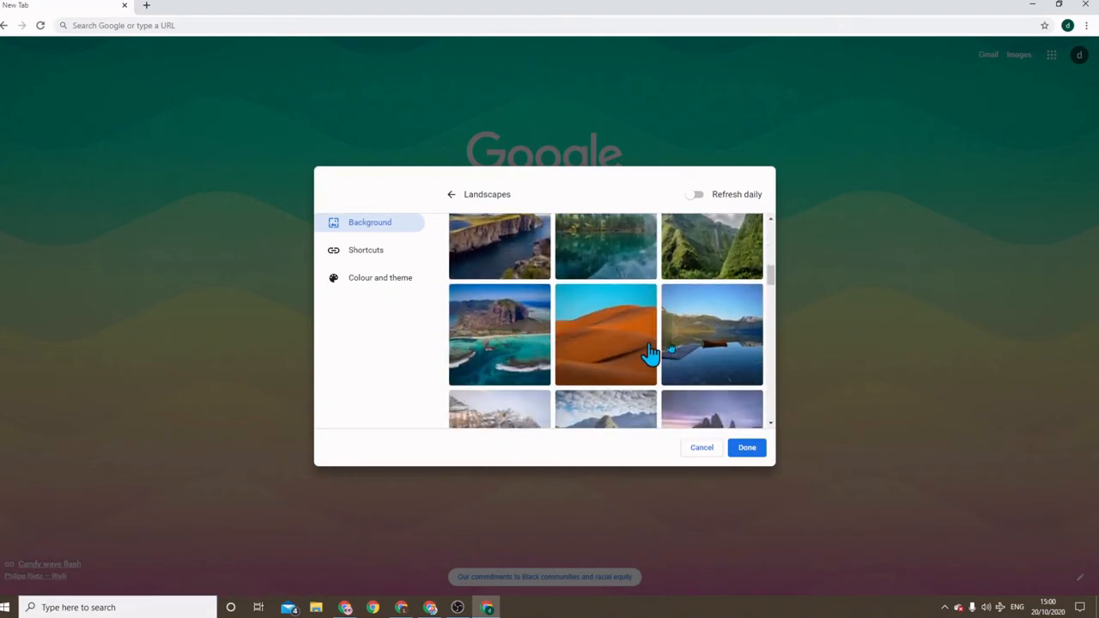
pyautogui.click(711, 354)
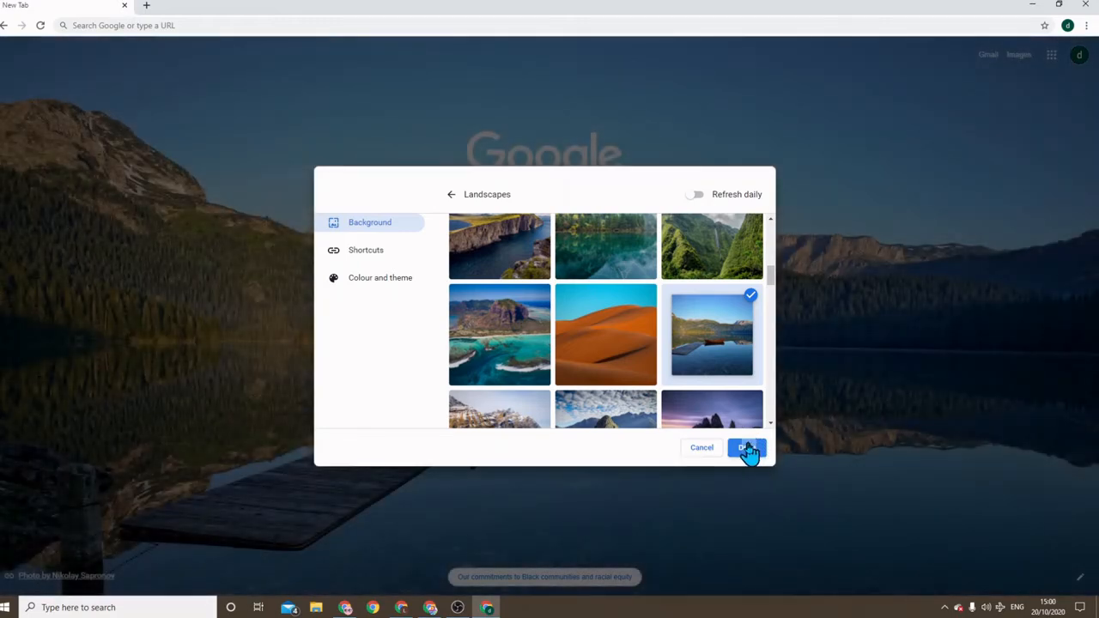
pyautogui.click(745, 447)
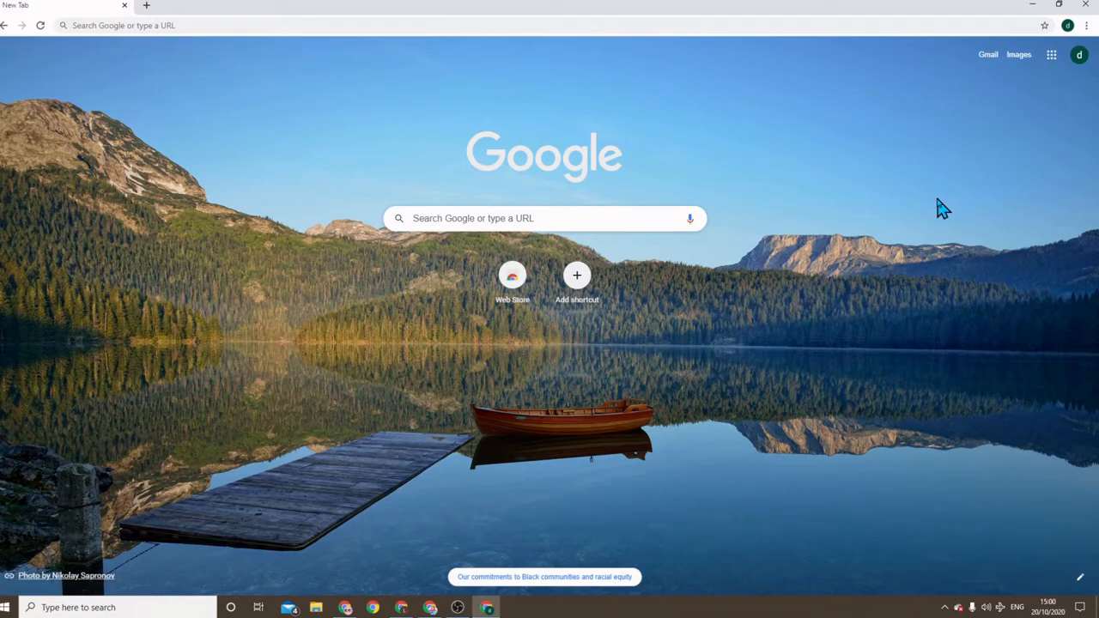
pyautogui.click(1067, 26)
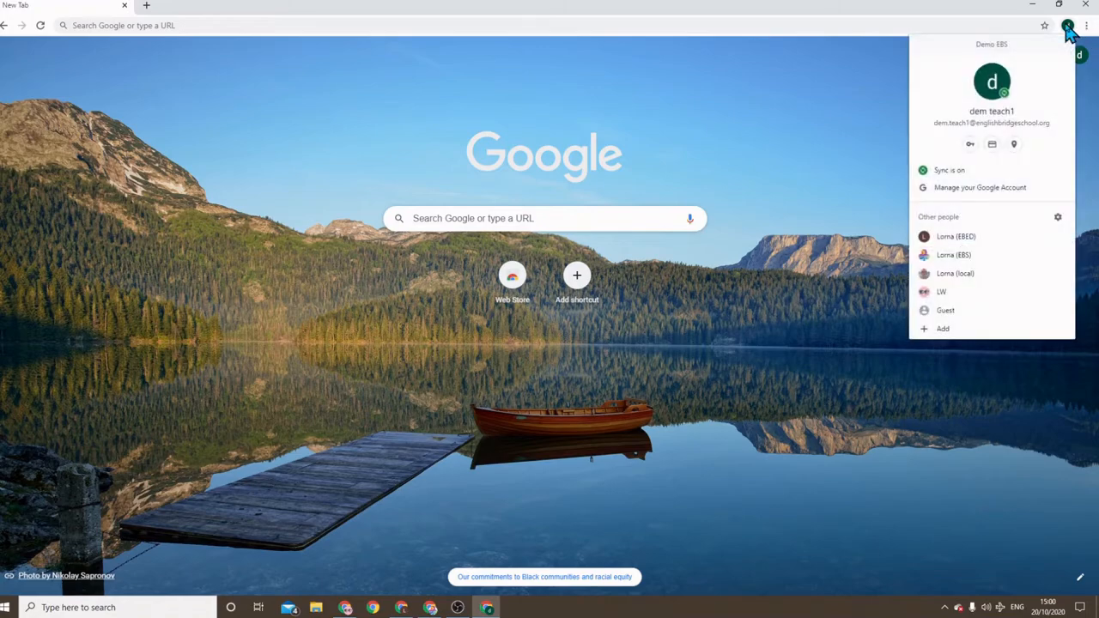
pyautogui.click(956, 236)
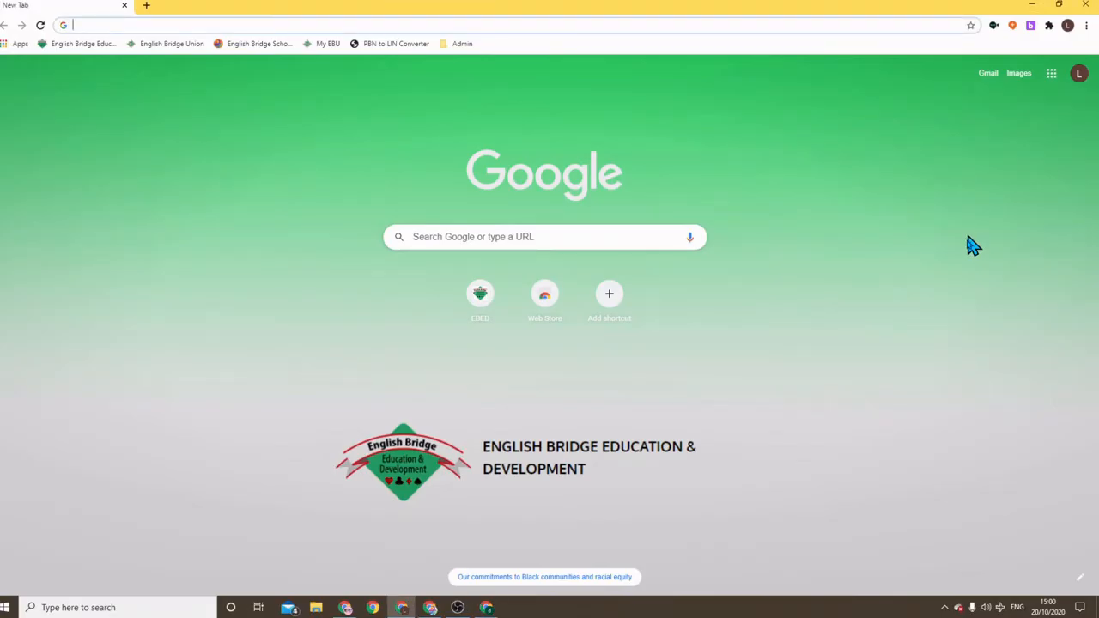
pyautogui.click(1067, 26)
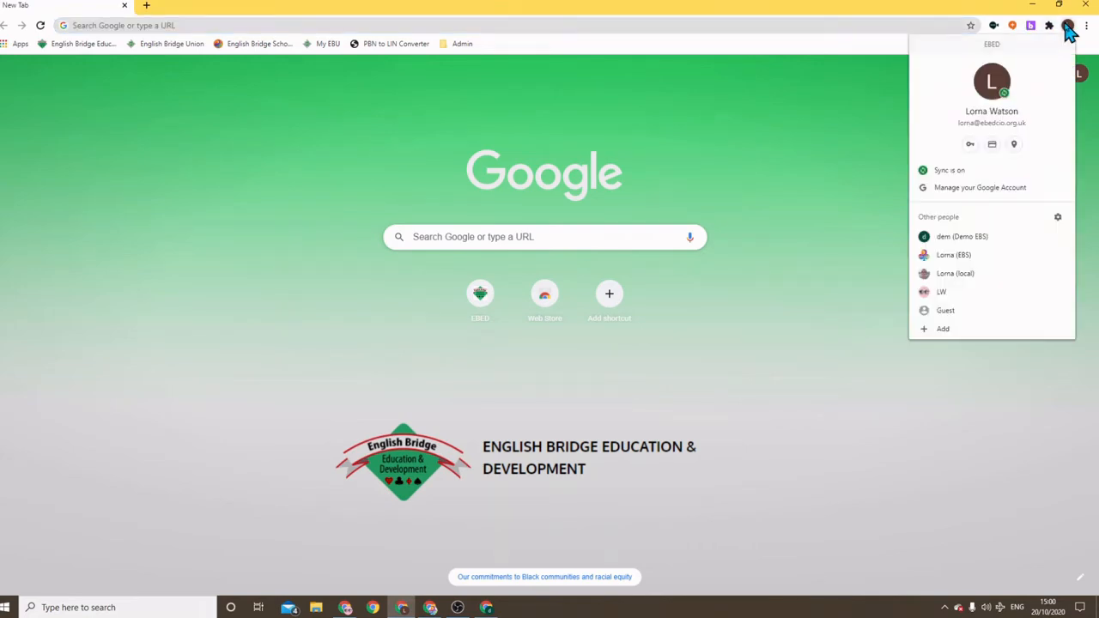
pyautogui.click(1010, 239)
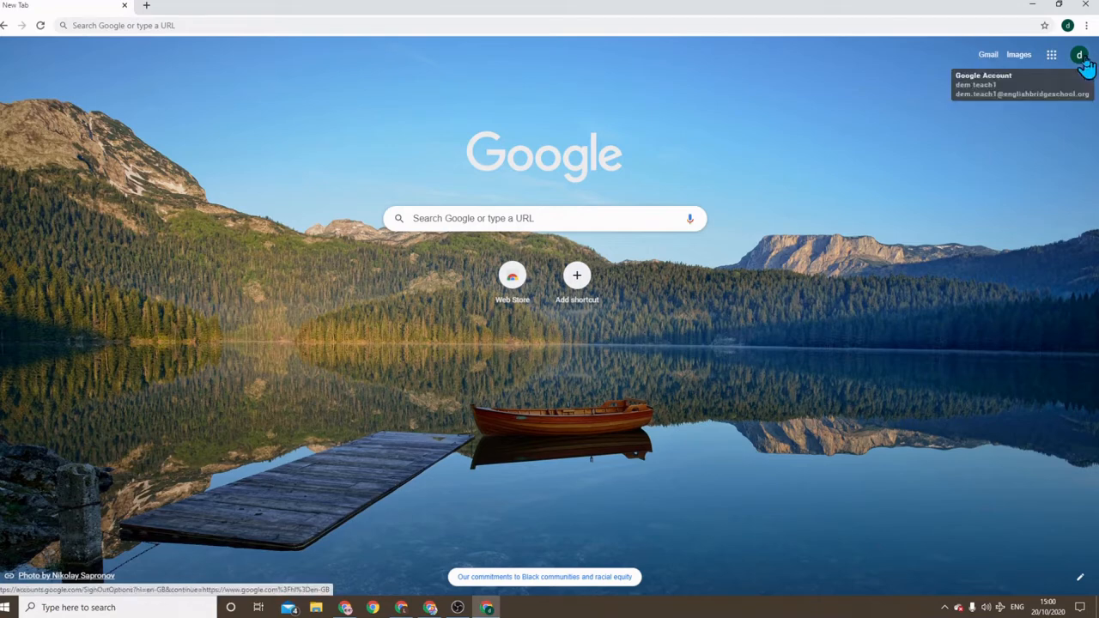
# Open My Drive from the Google apps grid, then add a new tab beside it
pyautogui.click(1050, 58)
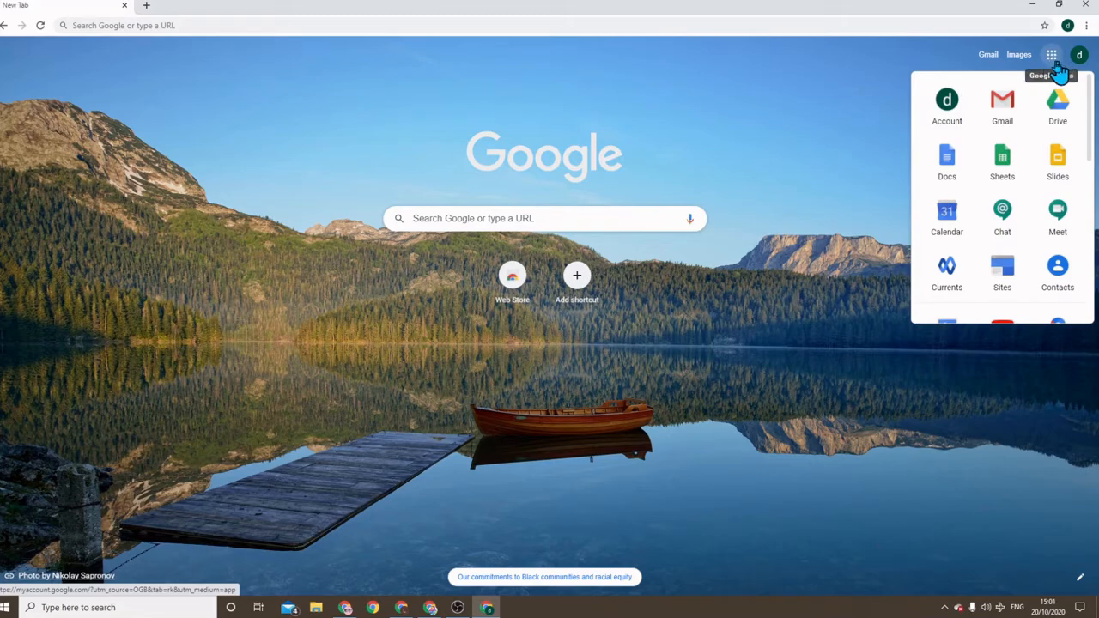
pyautogui.click(1058, 108)
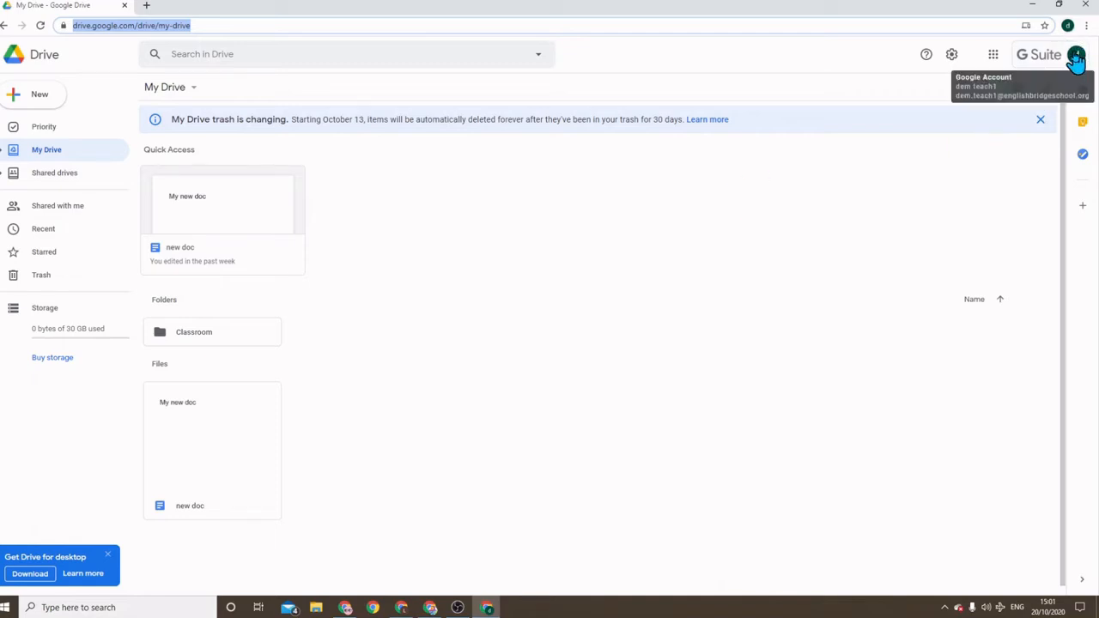
pyautogui.click(146, 6)
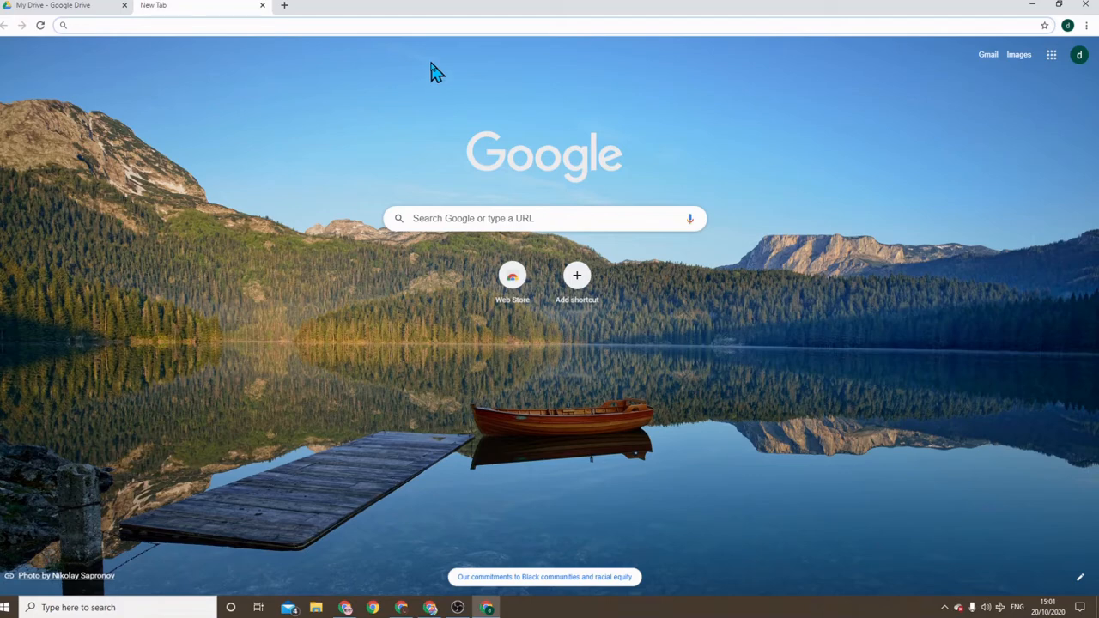
# Go to englishbridgeschool.org and bookmark the English Bridge School page
pyautogui.write('englui')
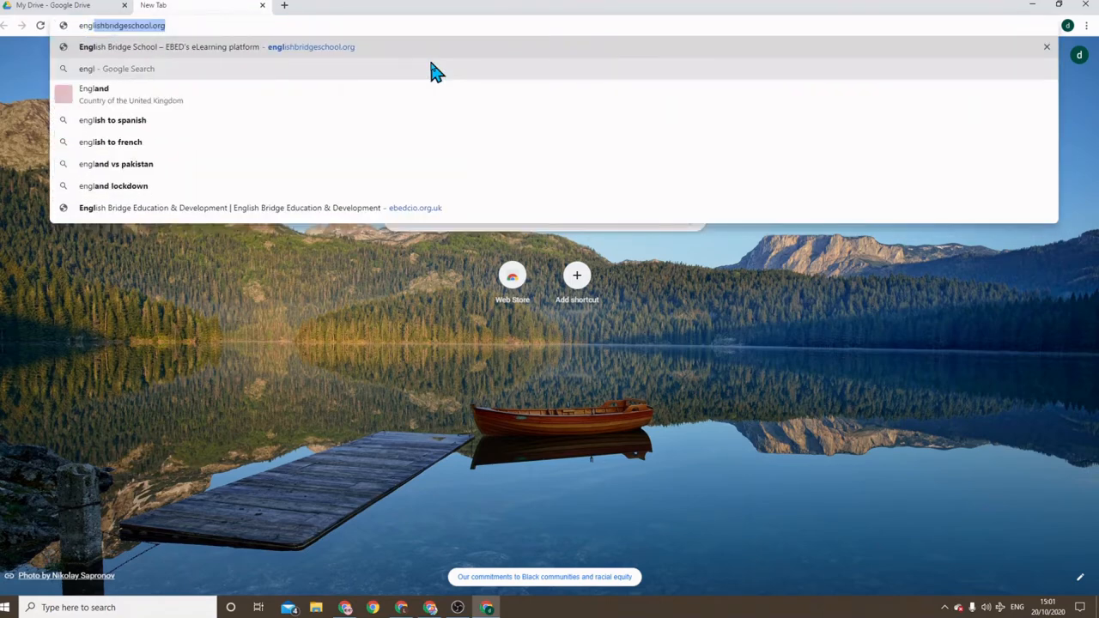
pyautogui.press('BackSpace')
pyautogui.press('BackSpace')
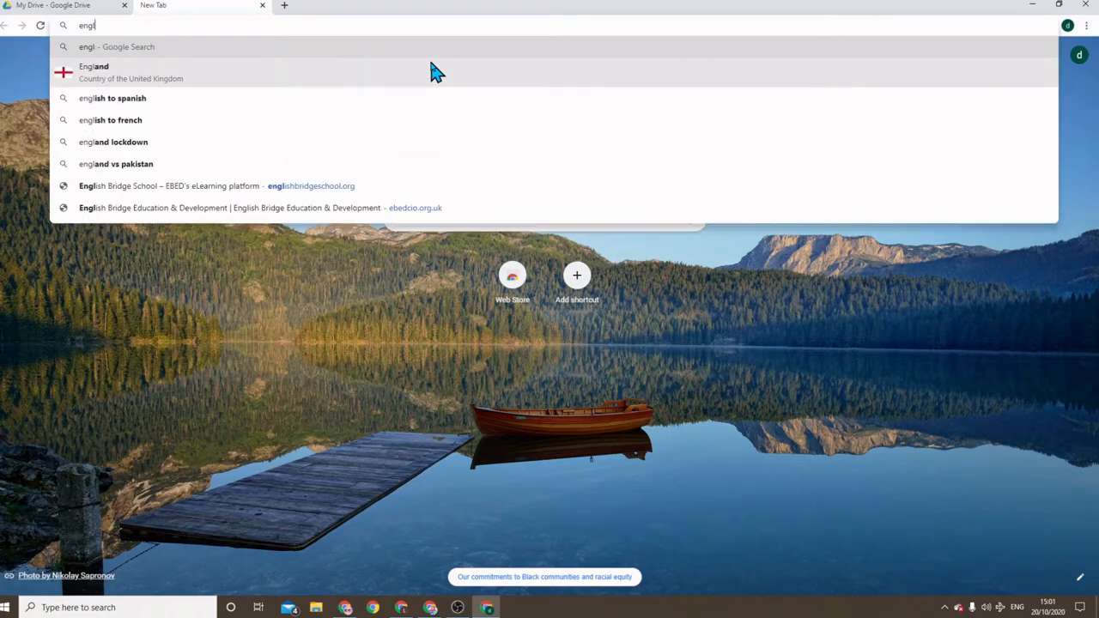
pyautogui.write('ish')
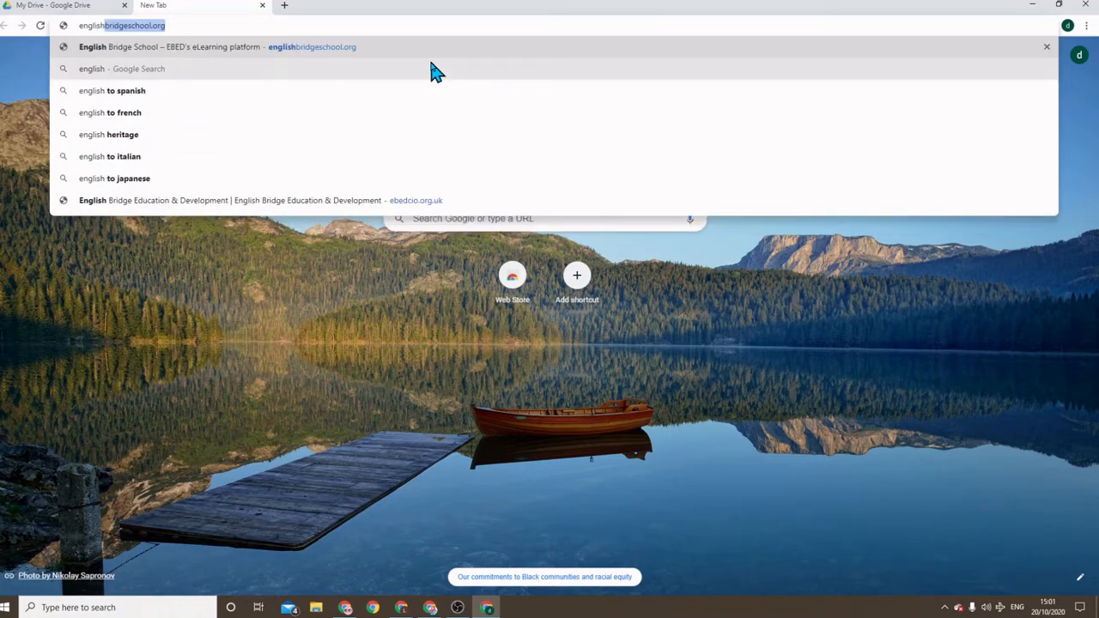
pyautogui.click(193, 25)
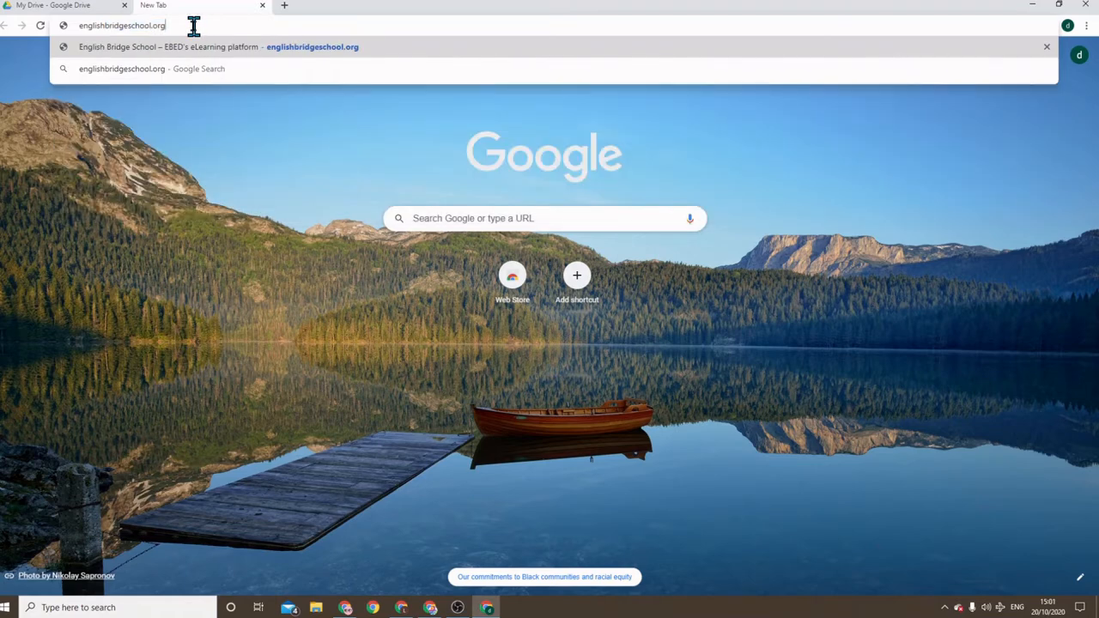
pyautogui.press('Return')
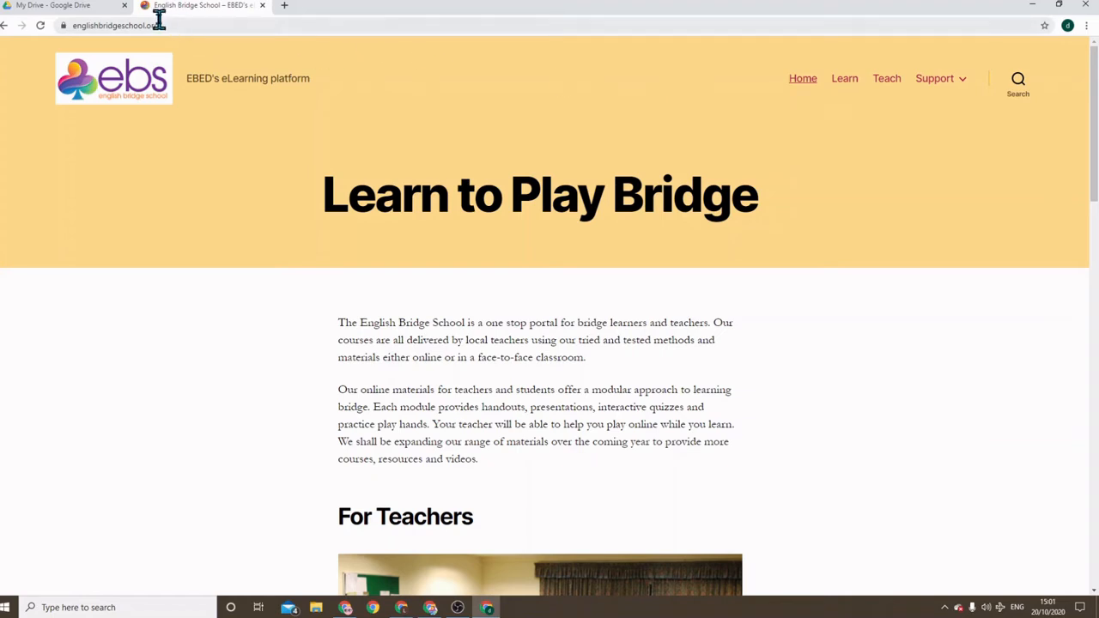
pyautogui.click(1044, 26)
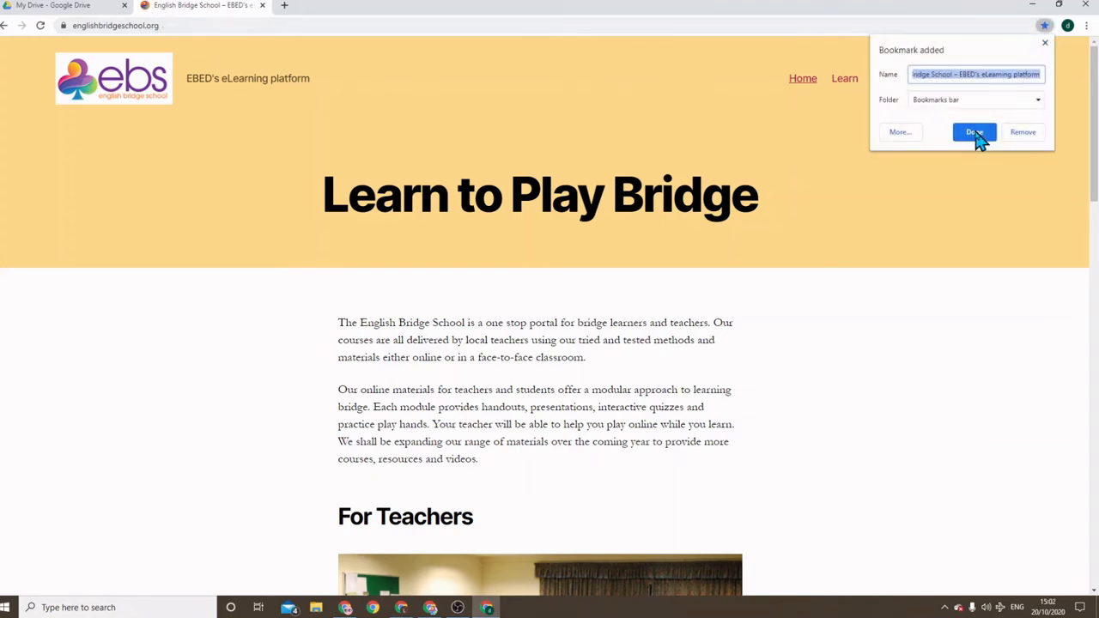
pyautogui.click(976, 134)
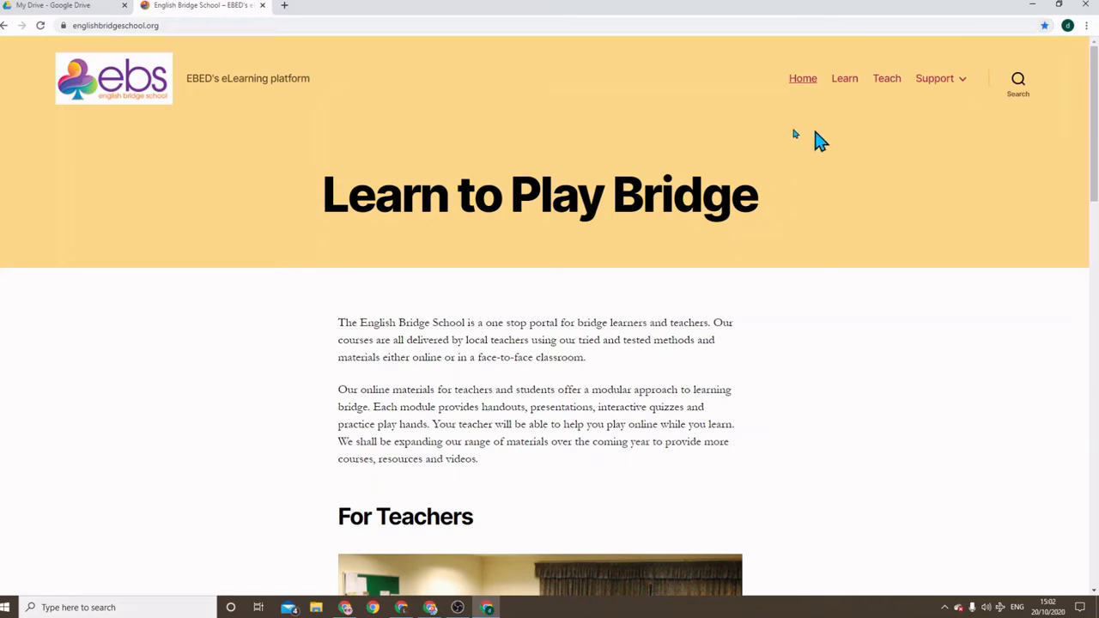
# Go to ebedcio.org.uk and bookmark the English Bridge Education & Development page
pyautogui.click(169, 24)
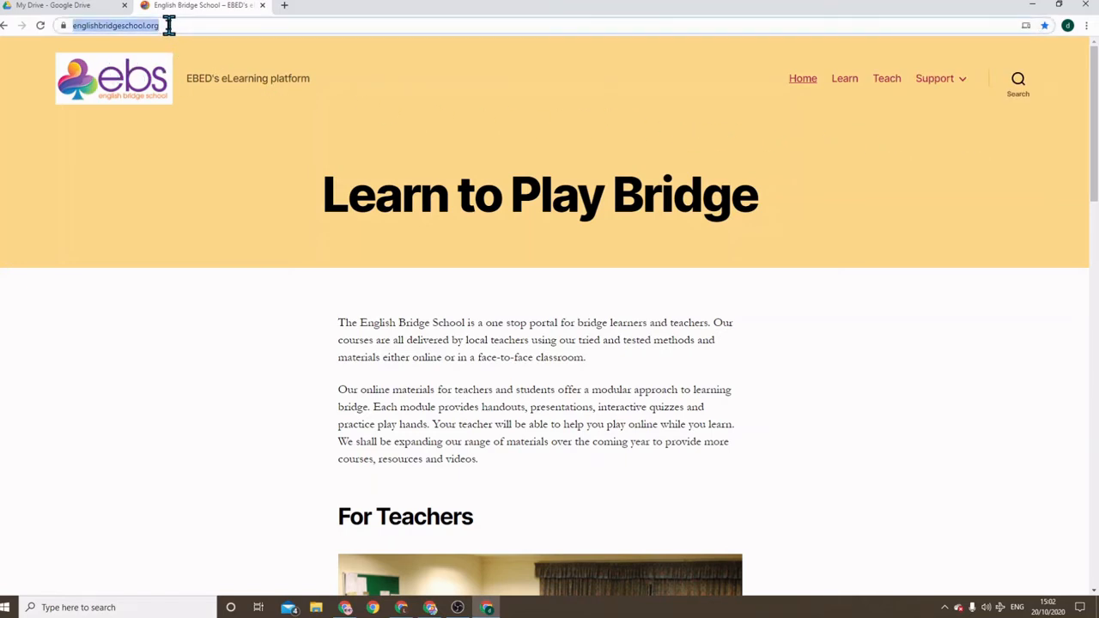
pyautogui.write('ebedcio')
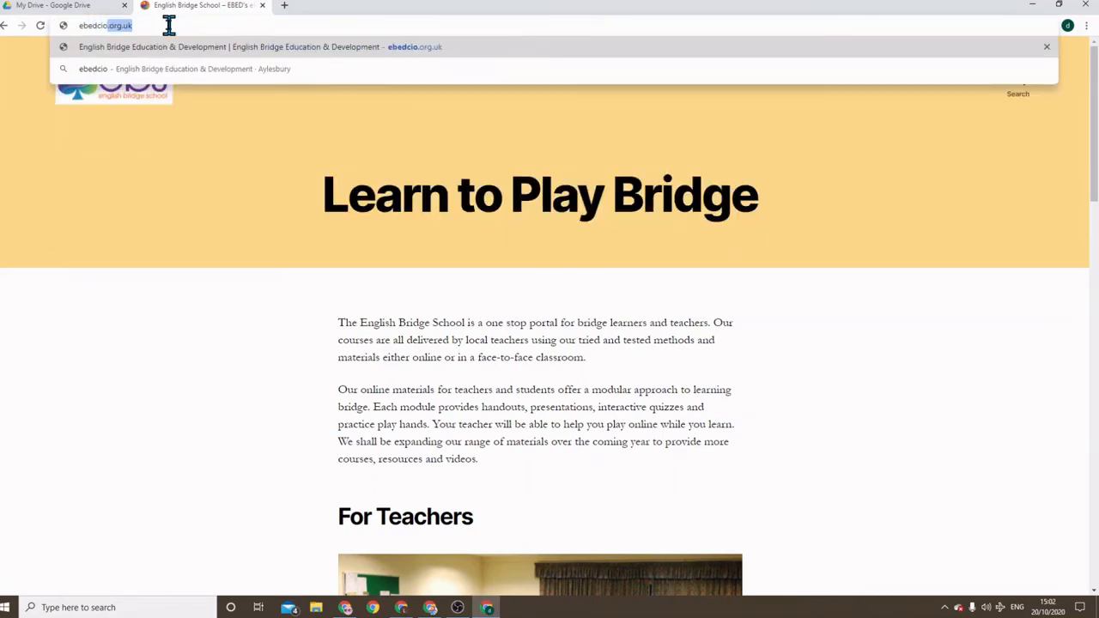
pyautogui.press('Right')
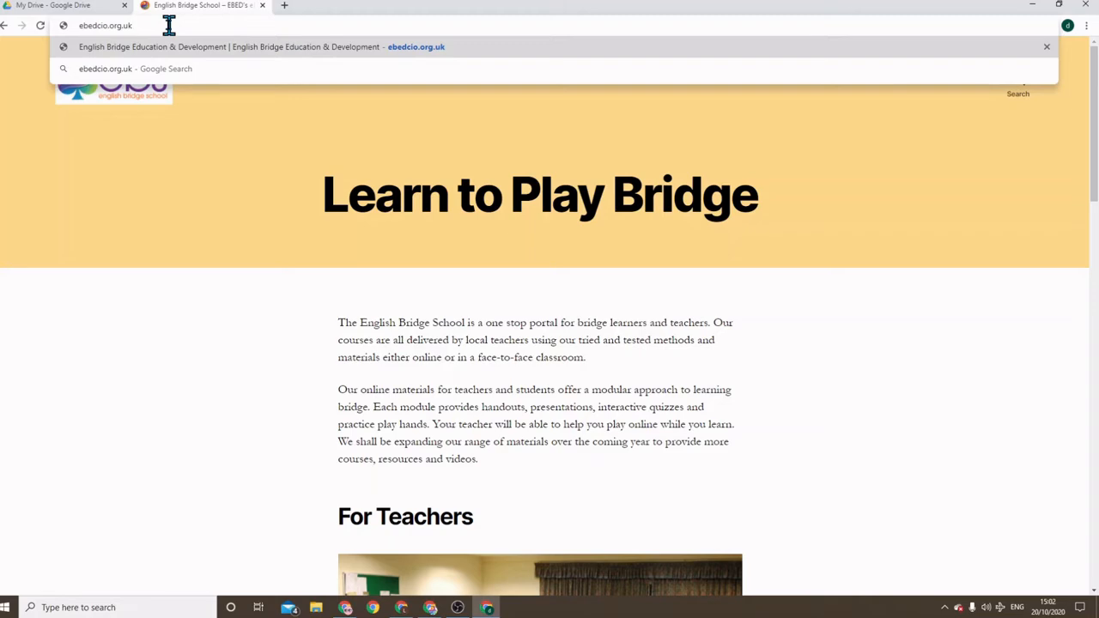
pyautogui.press('Return')
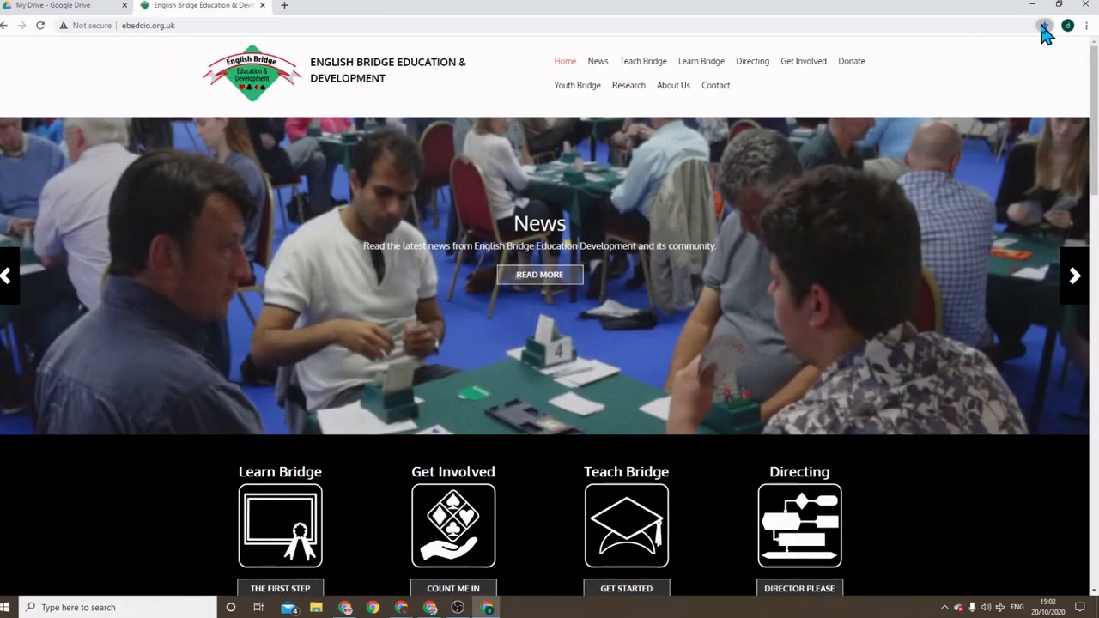
pyautogui.click(1043, 25)
pyautogui.click(975, 132)
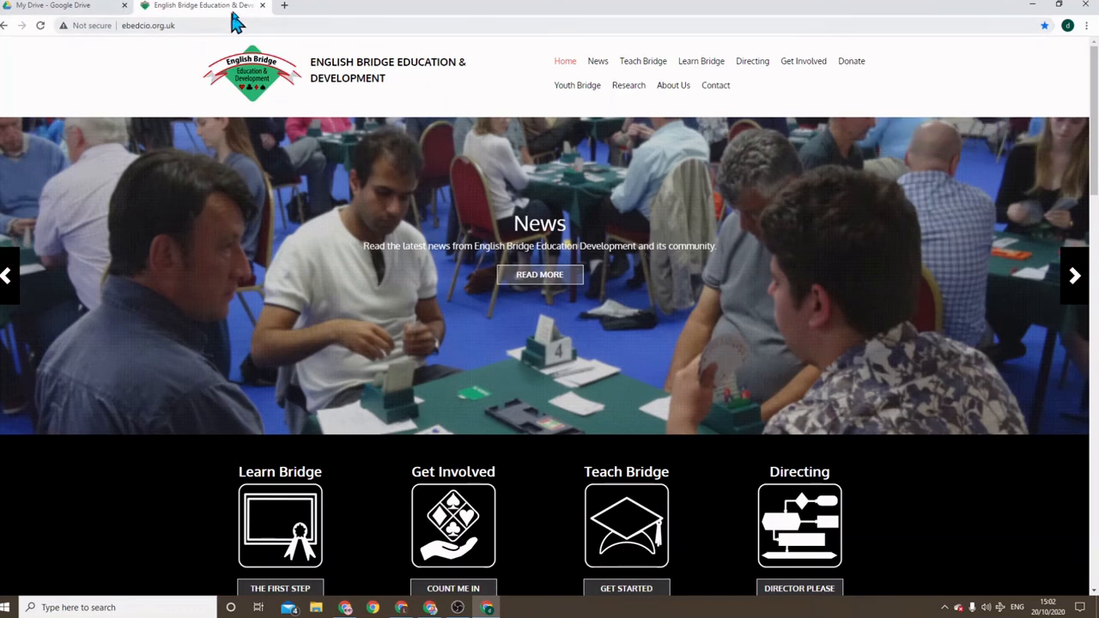
# Search 'bridgeba', open Bridge Base Online and bookmark it
pyautogui.click(207, 25)
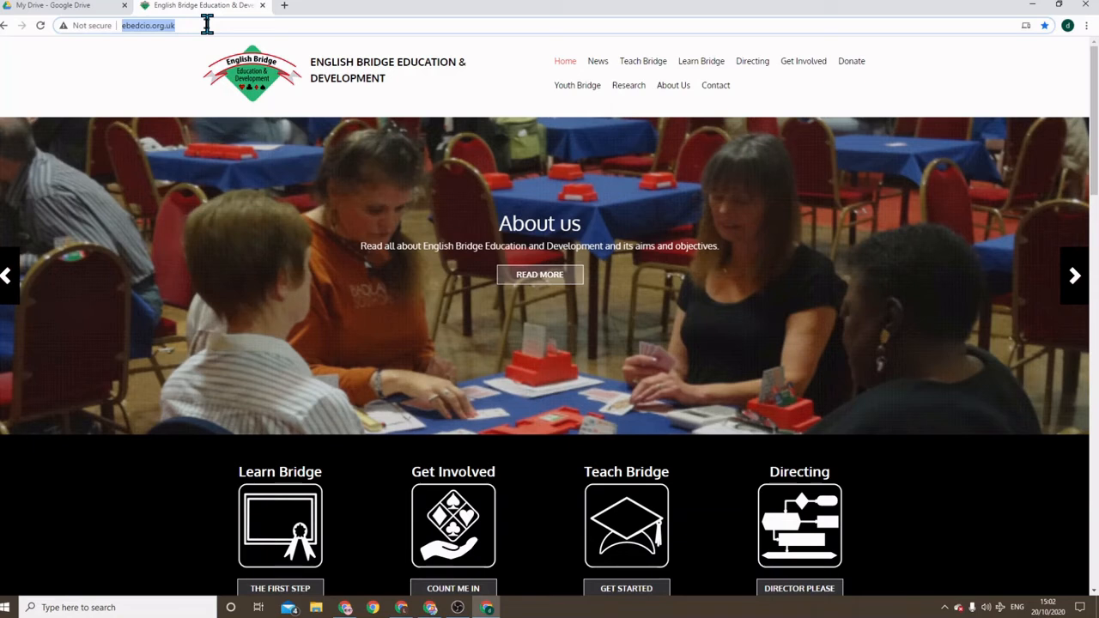
pyautogui.write('b')
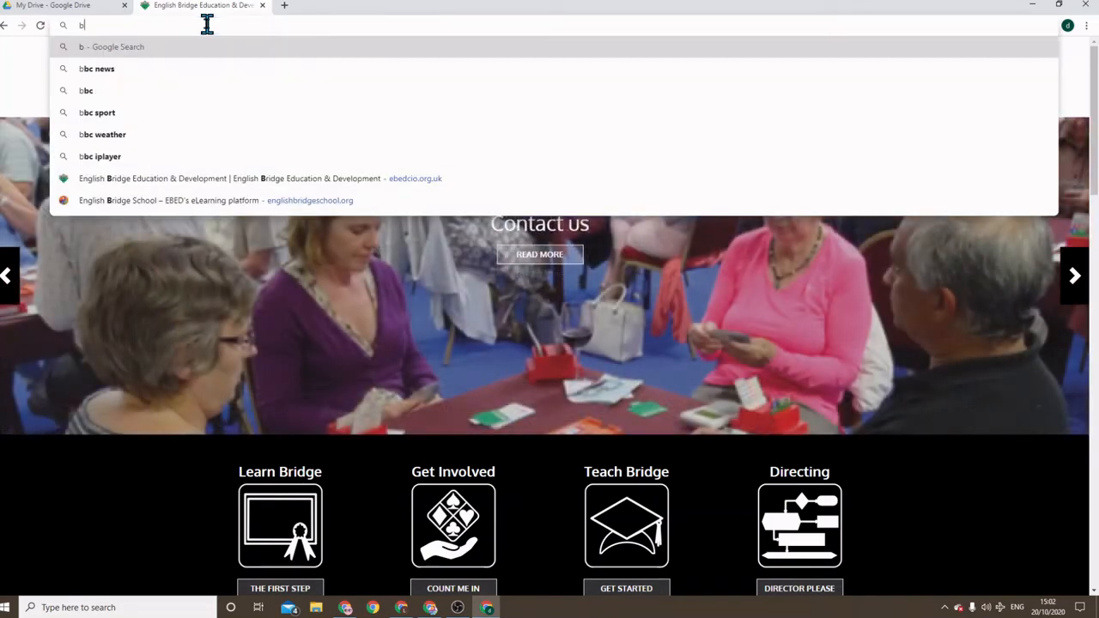
pyautogui.write('ridge')
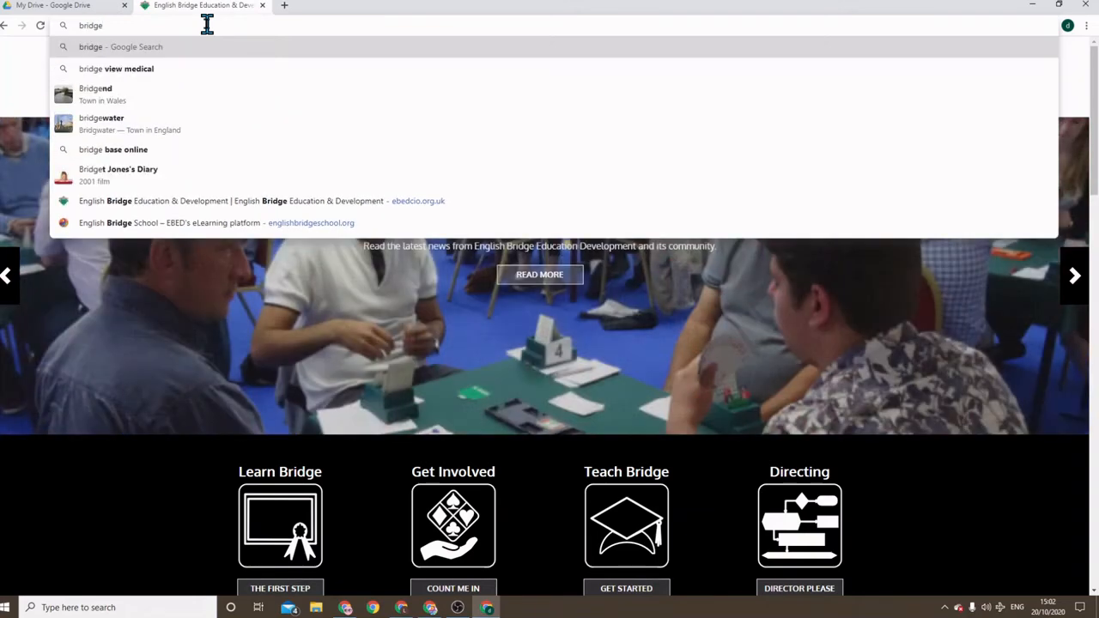
pyautogui.write('ba')
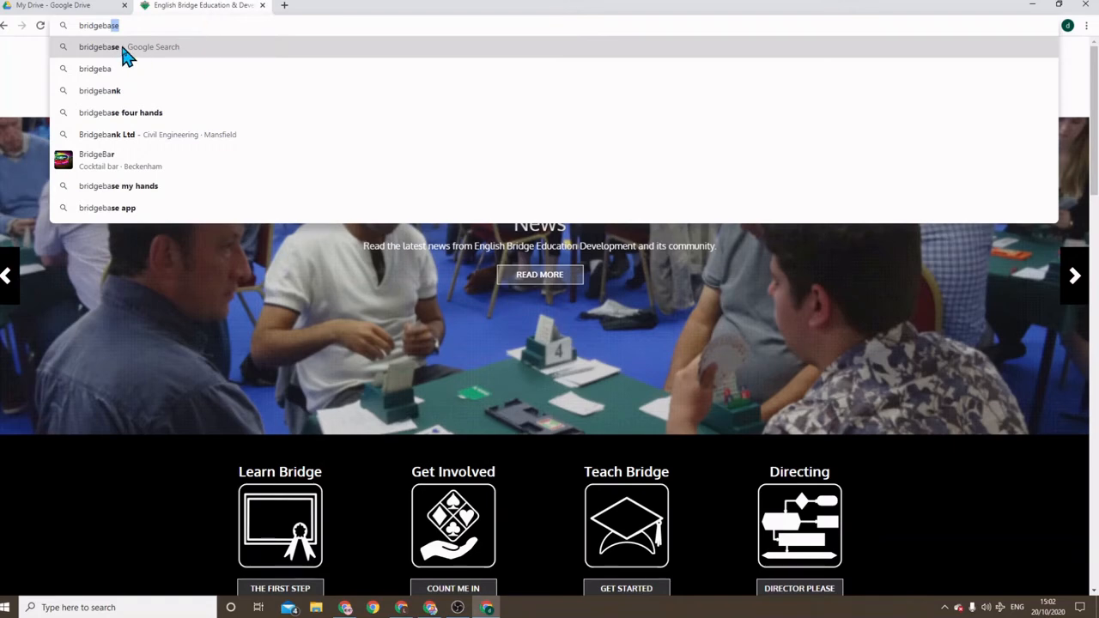
pyautogui.click(126, 50)
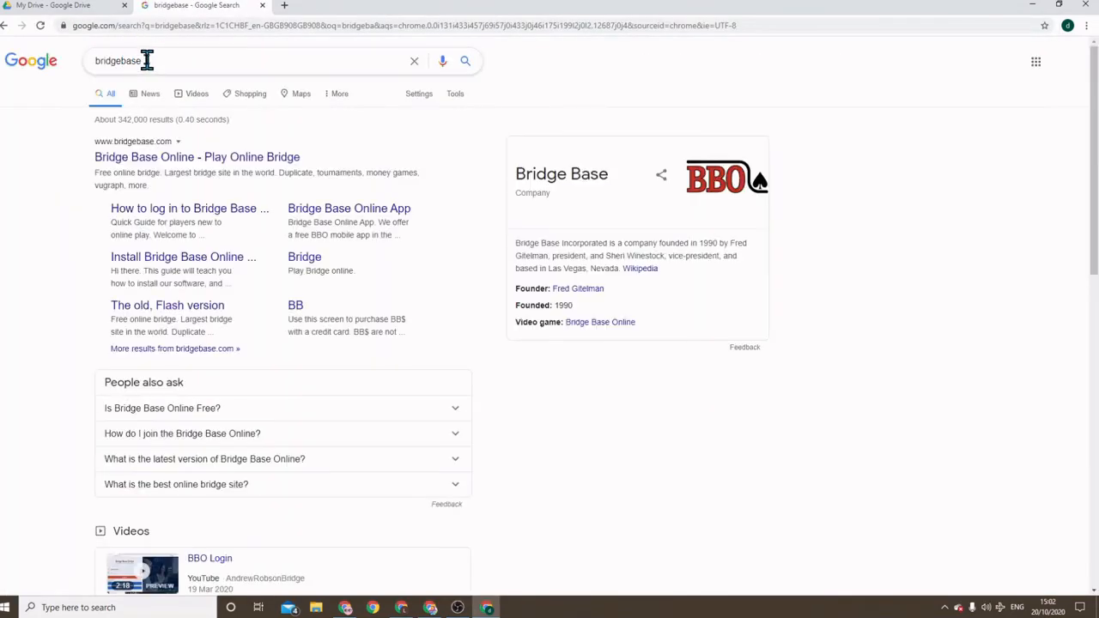
pyautogui.click(168, 155)
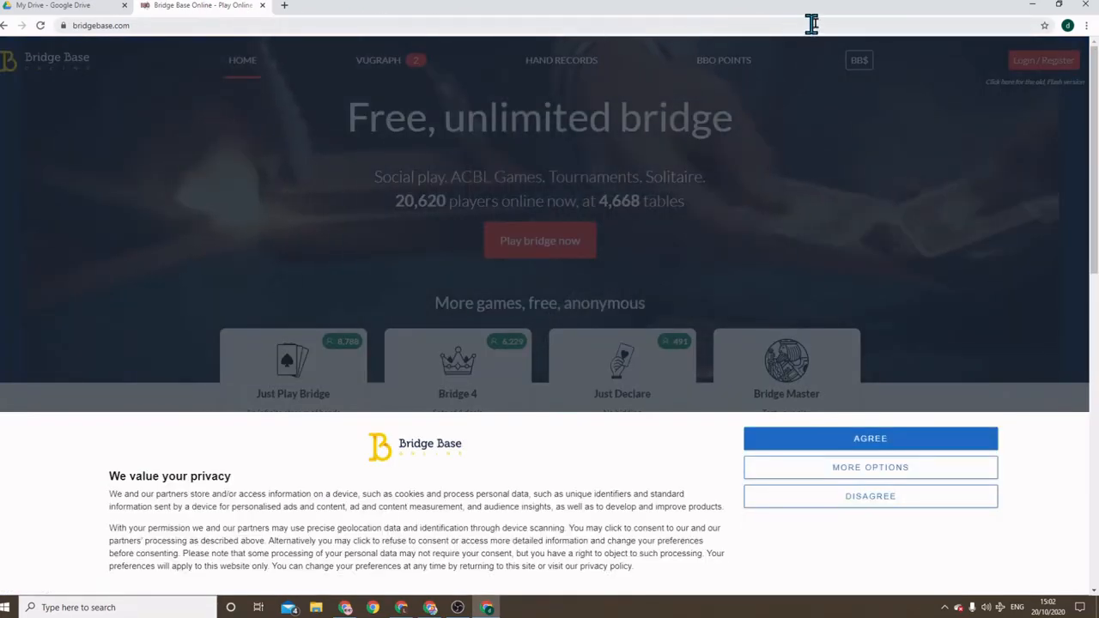
pyautogui.click(1044, 26)
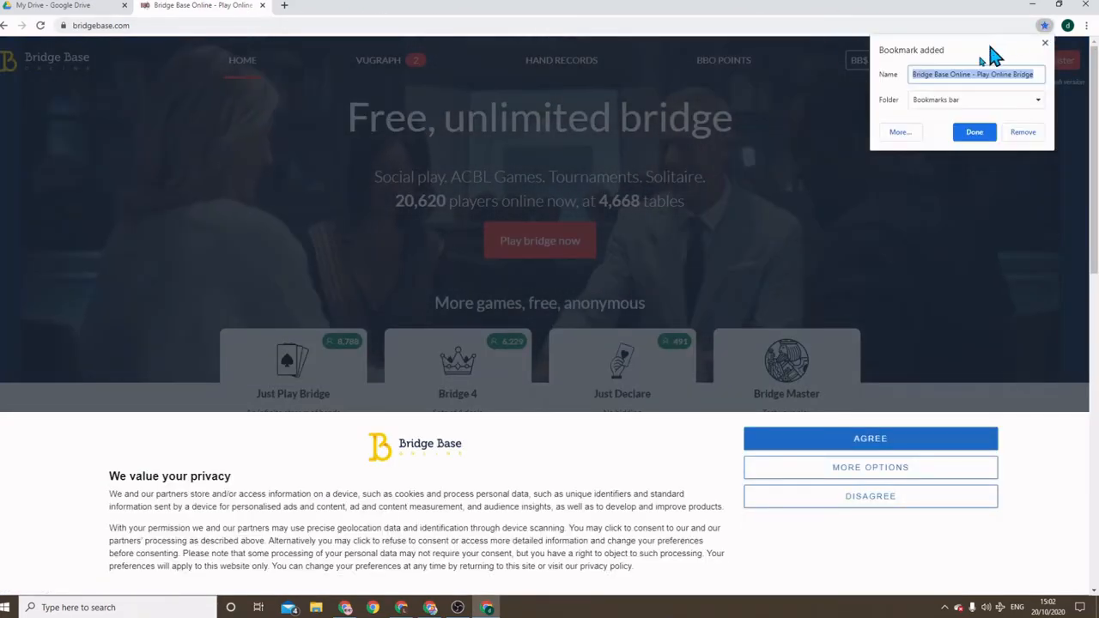
pyautogui.click(976, 132)
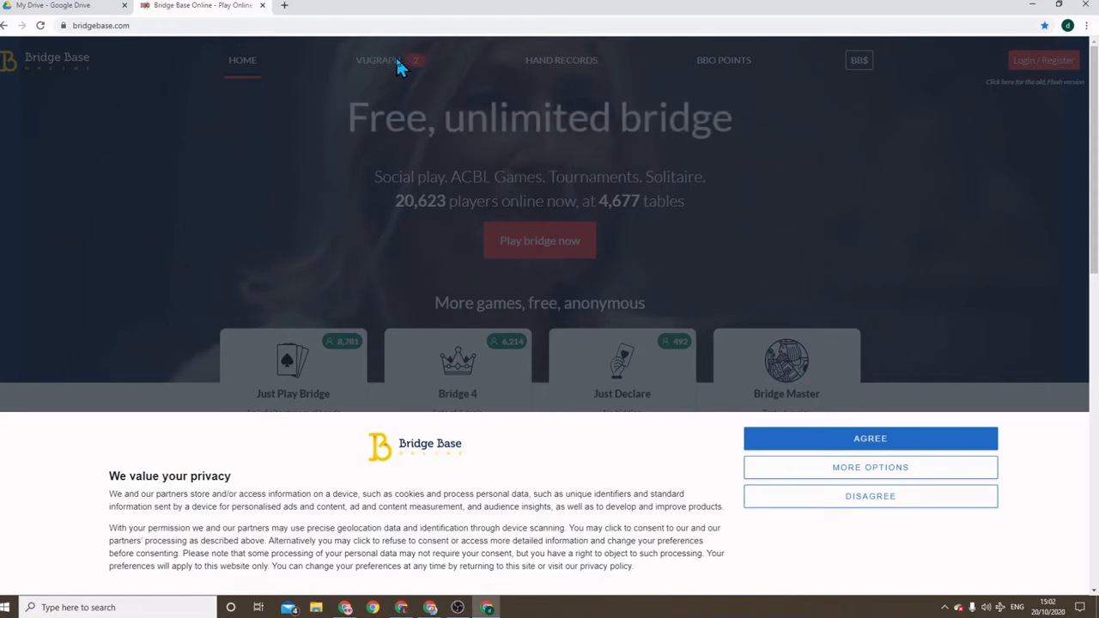
# In a new tab, search the Chrome Web Store for 'breakout' and open Google Meet Breakout Rooms
pyautogui.click(288, 6)
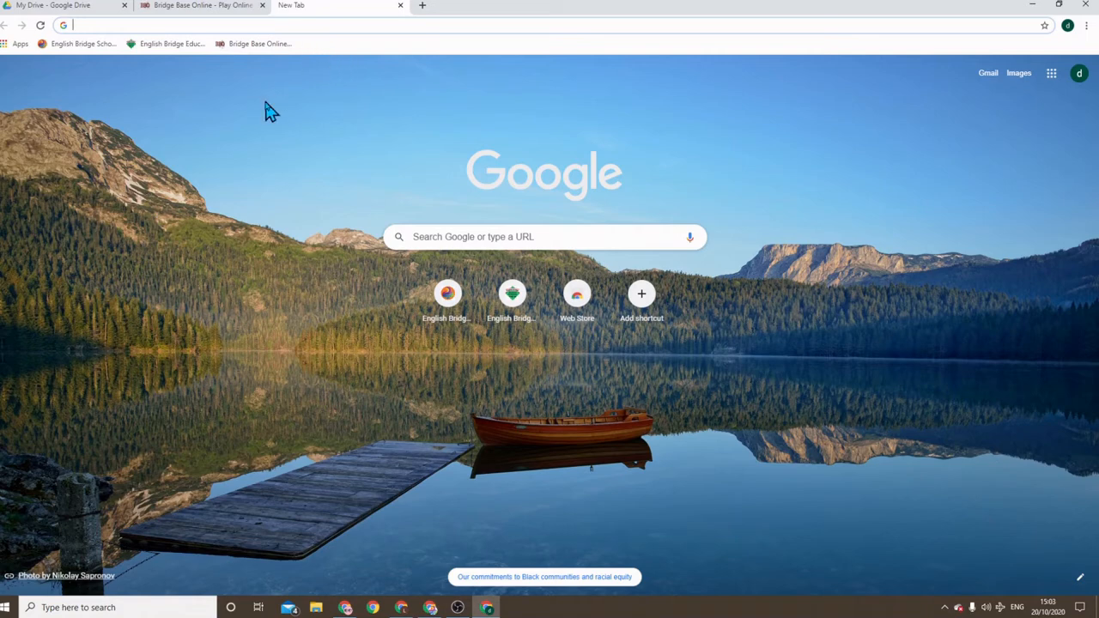
pyautogui.click(577, 296)
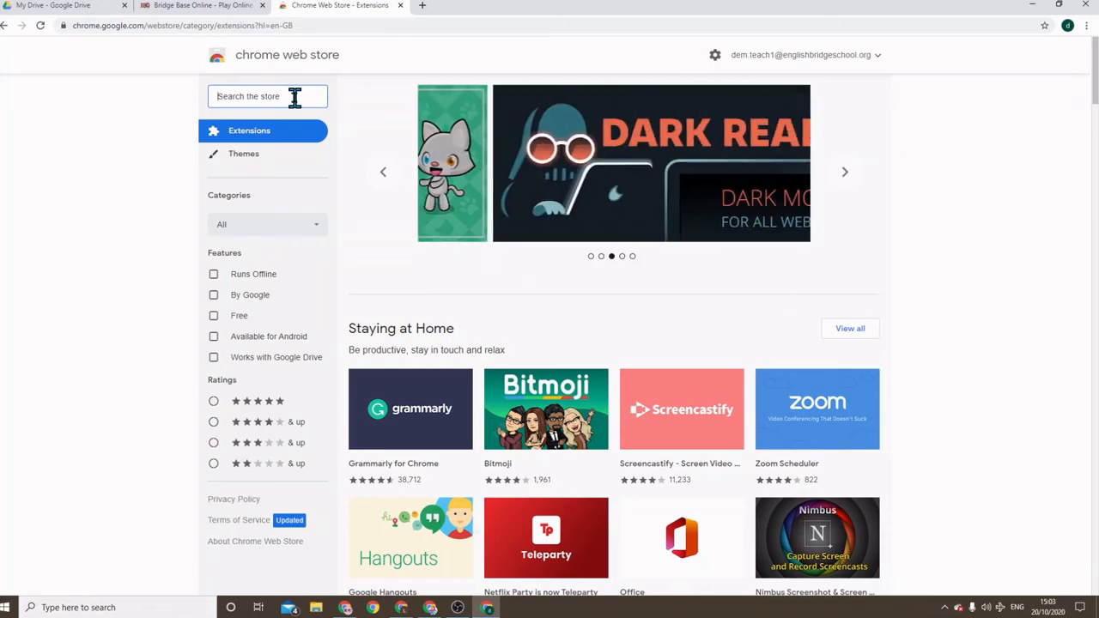
pyautogui.write('break')
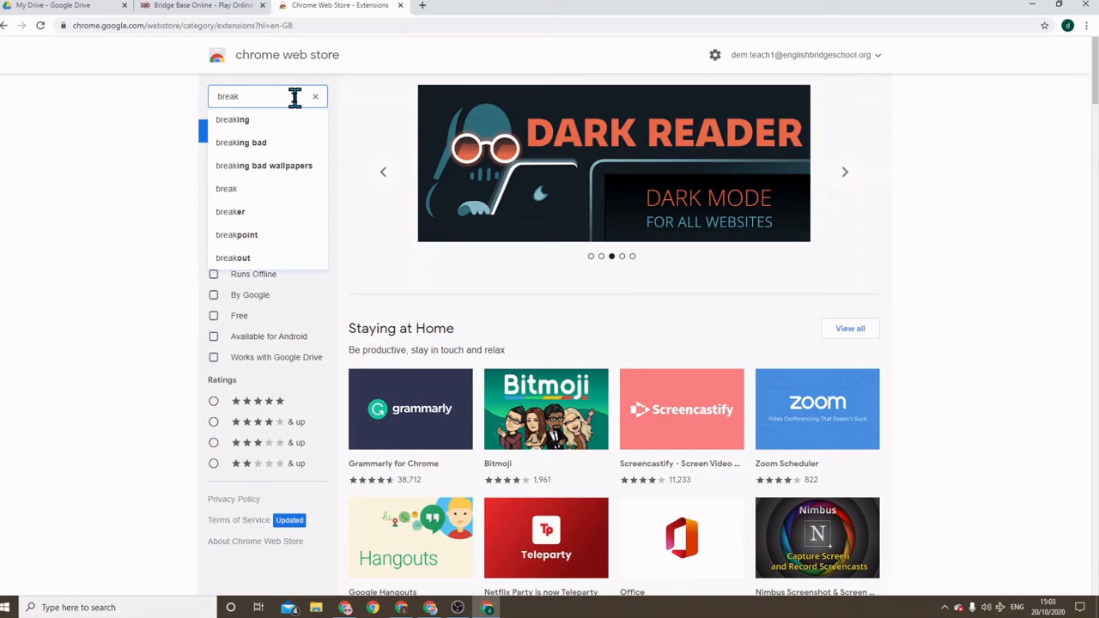
pyautogui.click(241, 258)
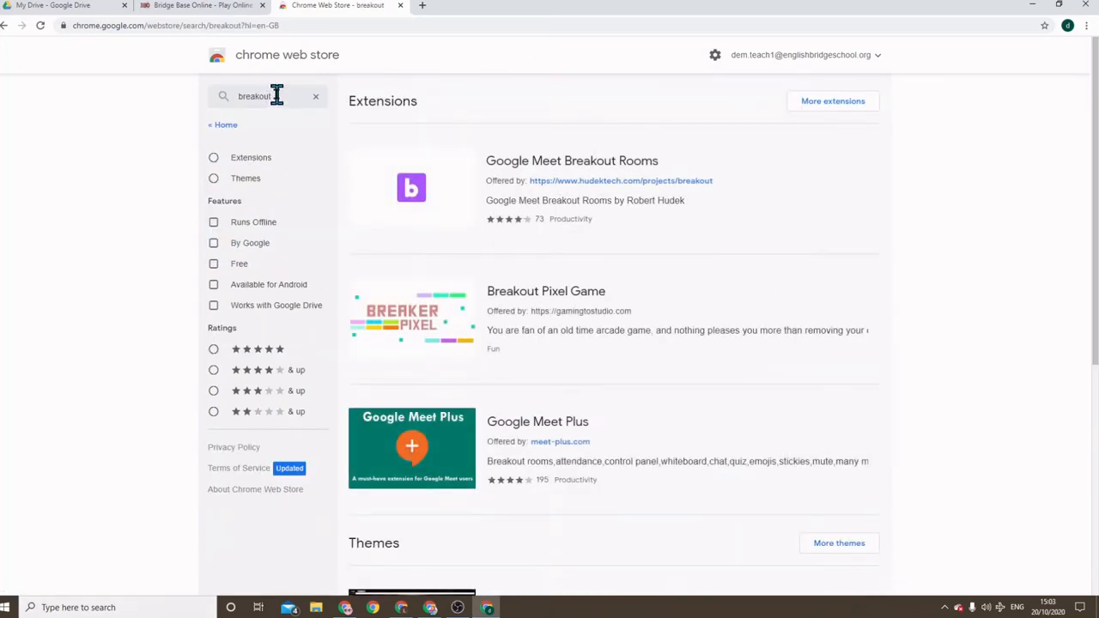
pyautogui.click(601, 184)
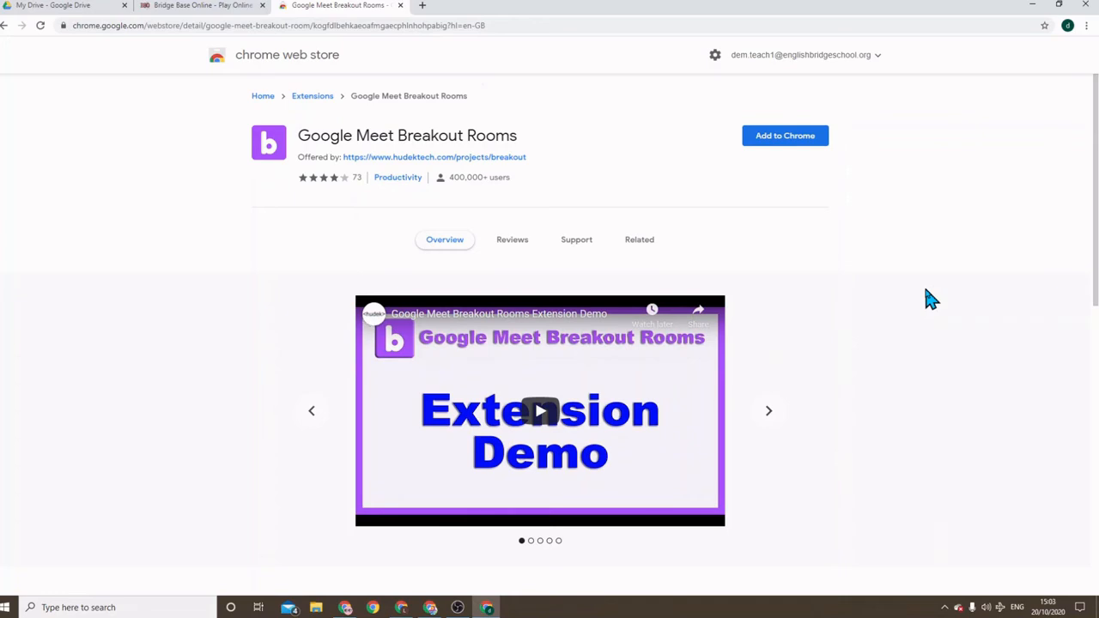
# Page through the four extension screenshots, then choose Add to Chrome
pyautogui.click(770, 409)
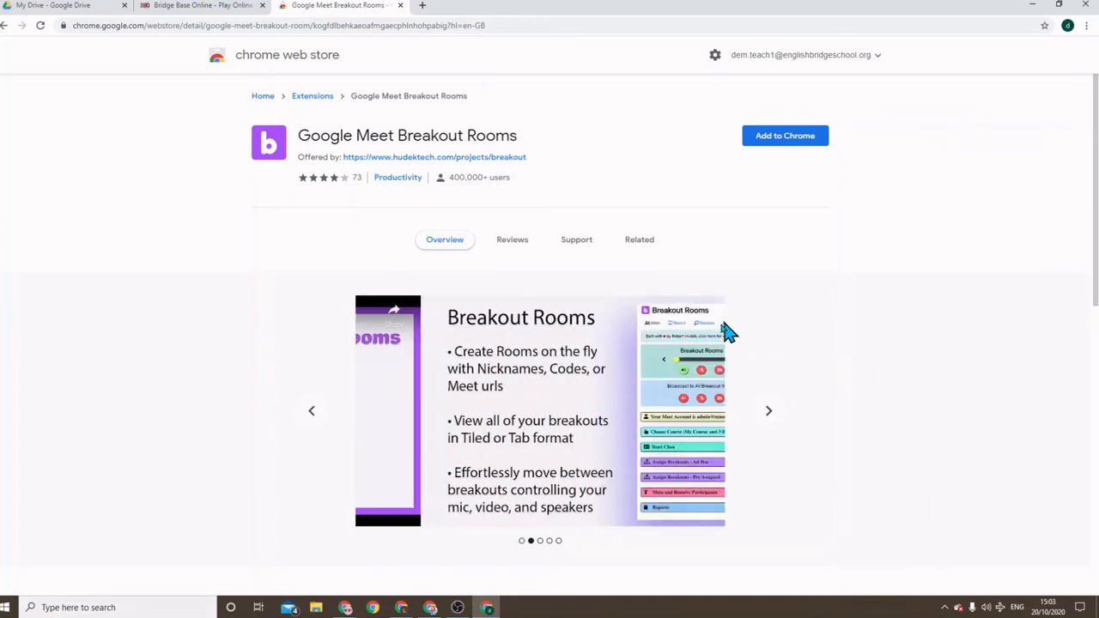
pyautogui.click(770, 412)
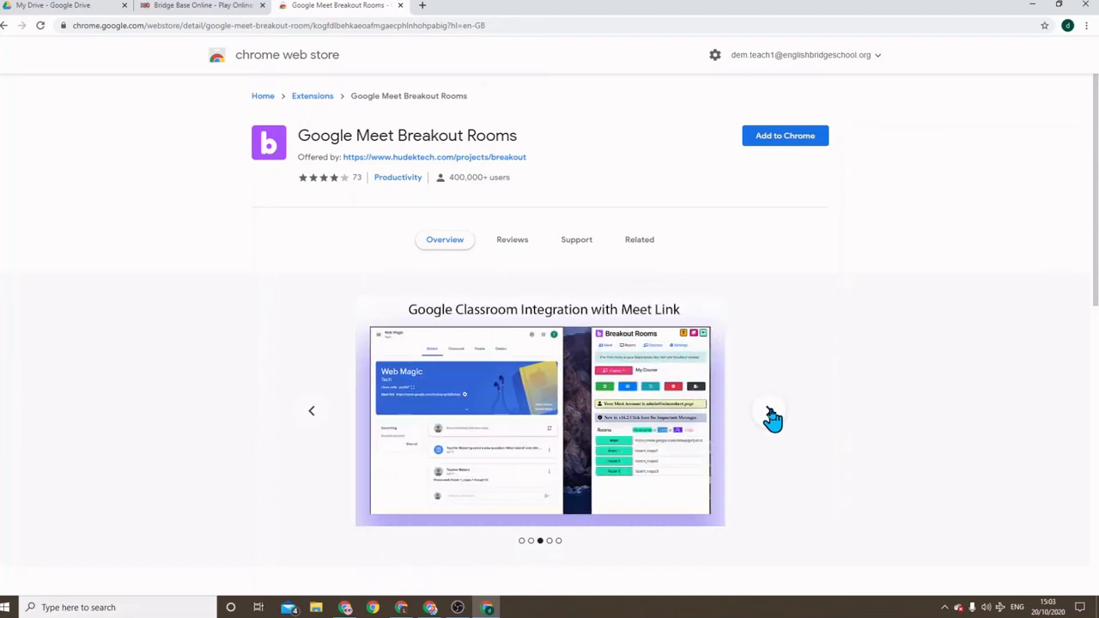
pyautogui.click(770, 412)
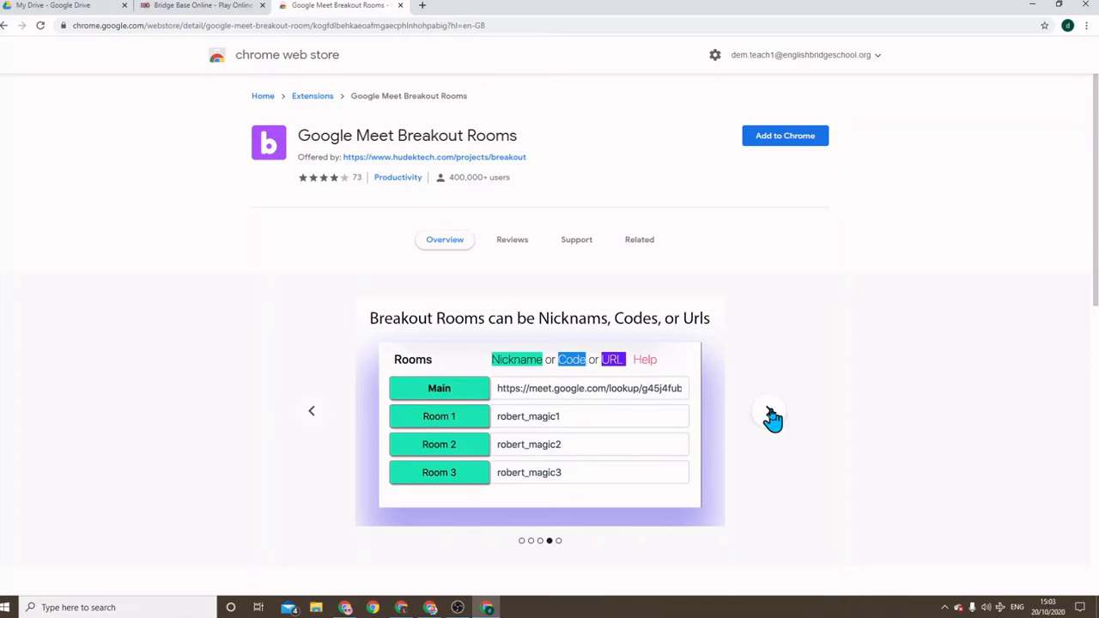
pyautogui.click(770, 413)
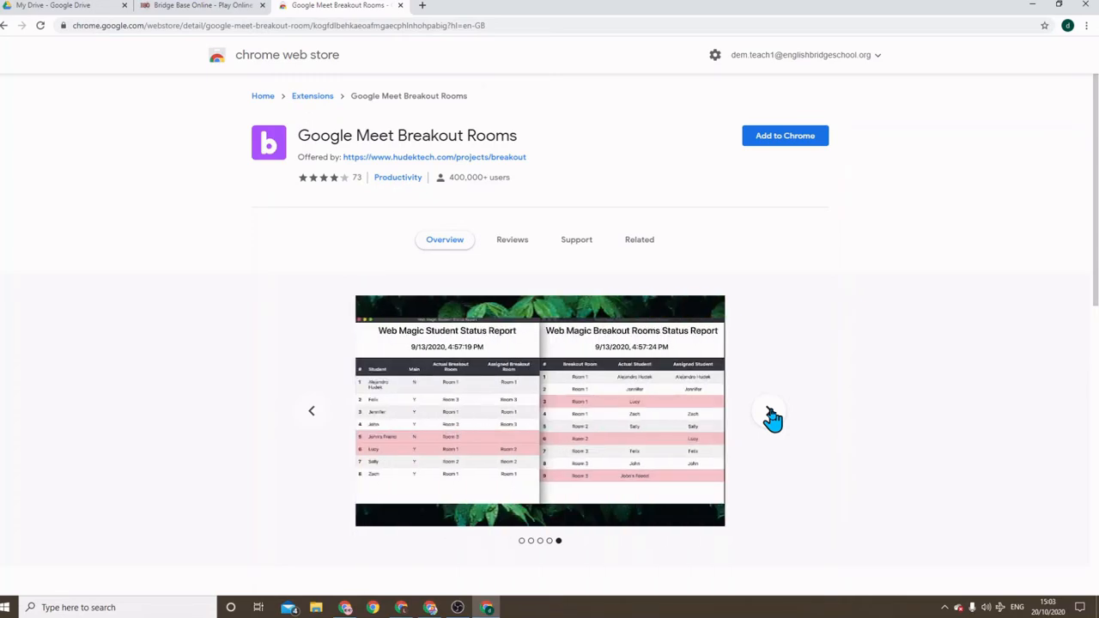
pyautogui.click(796, 144)
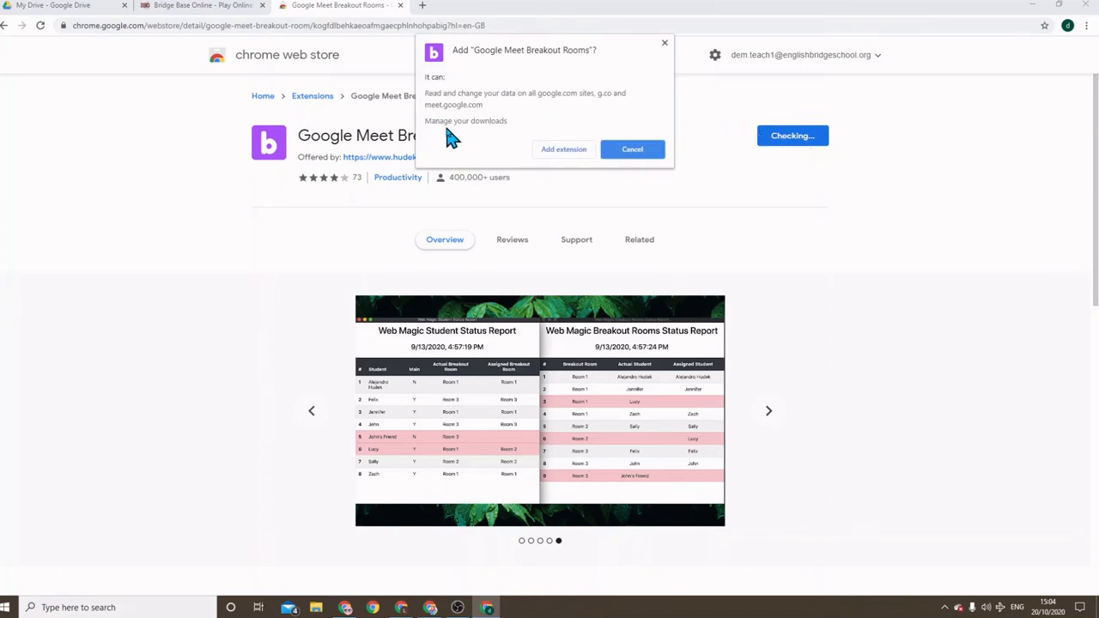
# Confirm Add extension, dismiss the added notice, and open a fourth new tab
pyautogui.click(561, 149)
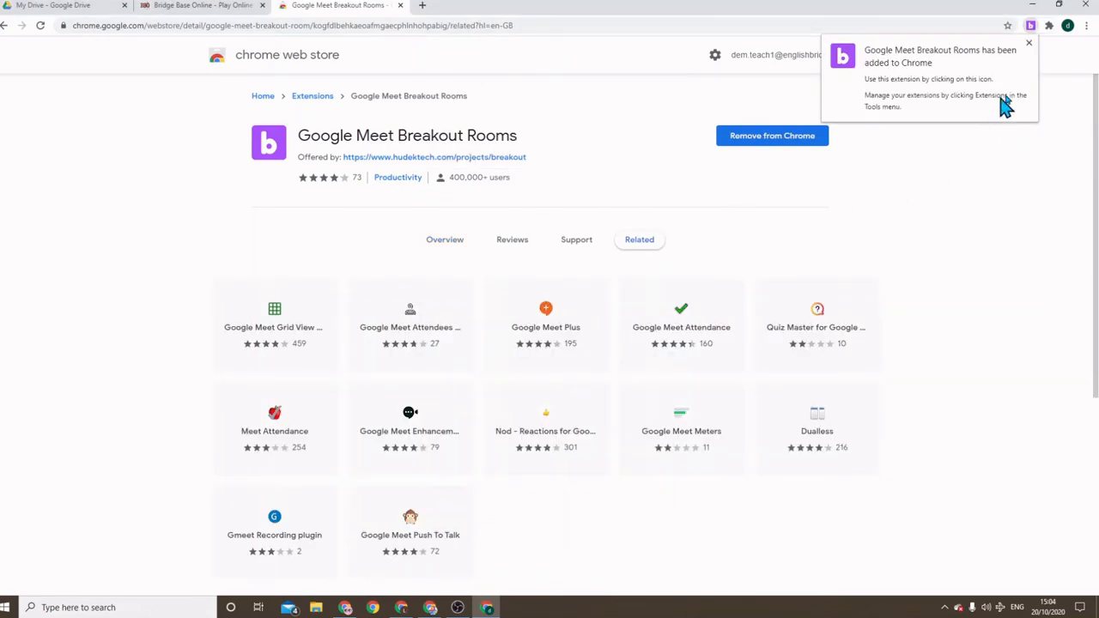
pyautogui.click(1028, 42)
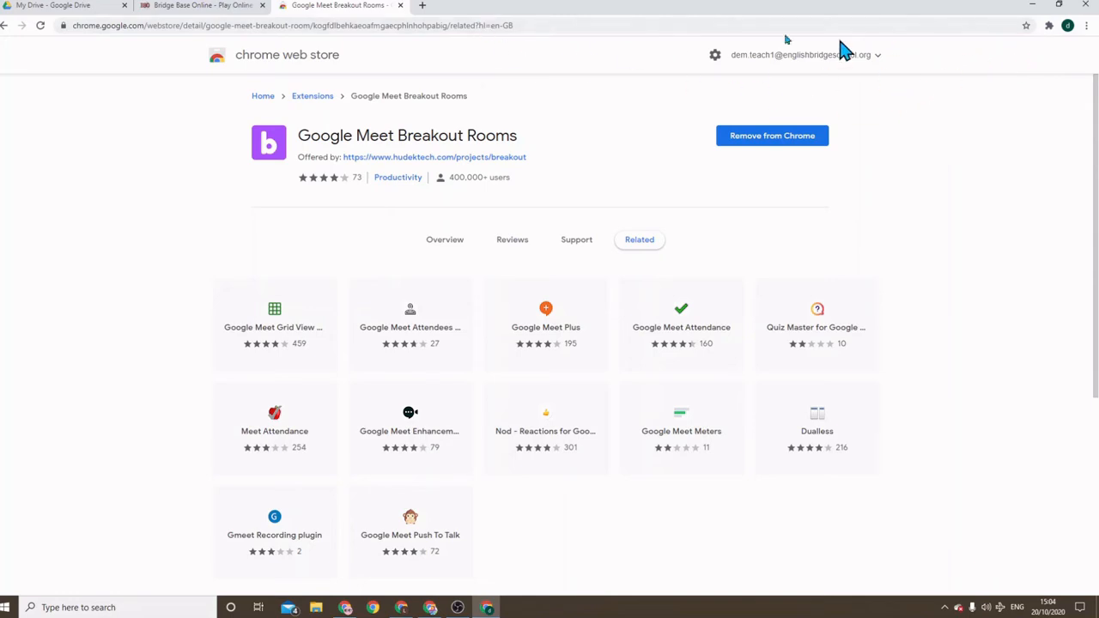
pyautogui.click(422, 6)
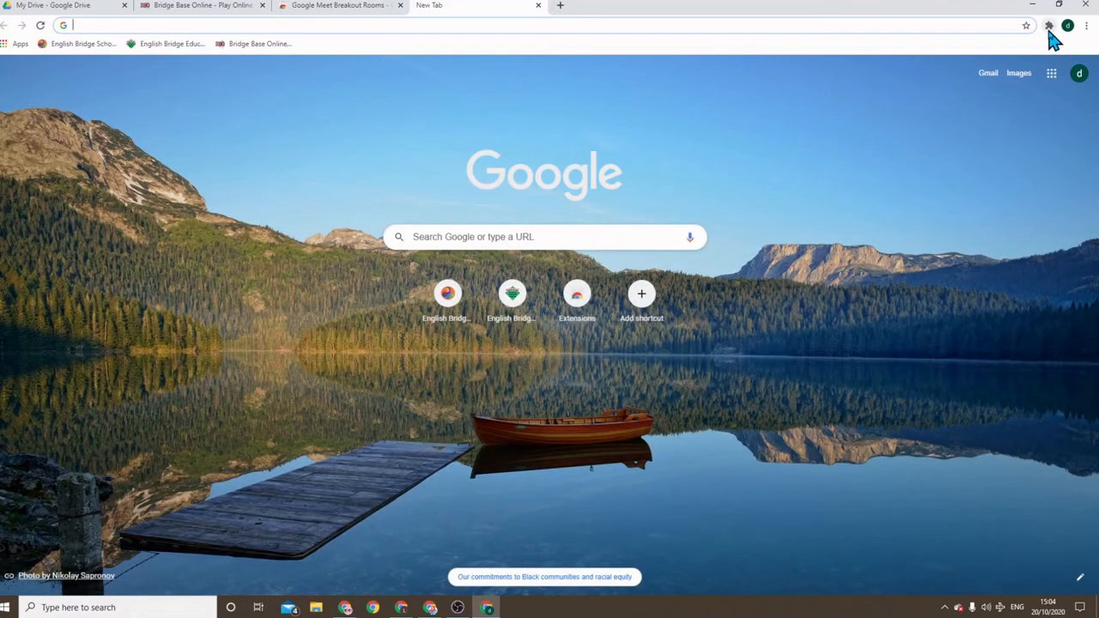
# Pin Google Meet Breakout Rooms to the toolbar from the Extensions menu
pyautogui.click(1048, 26)
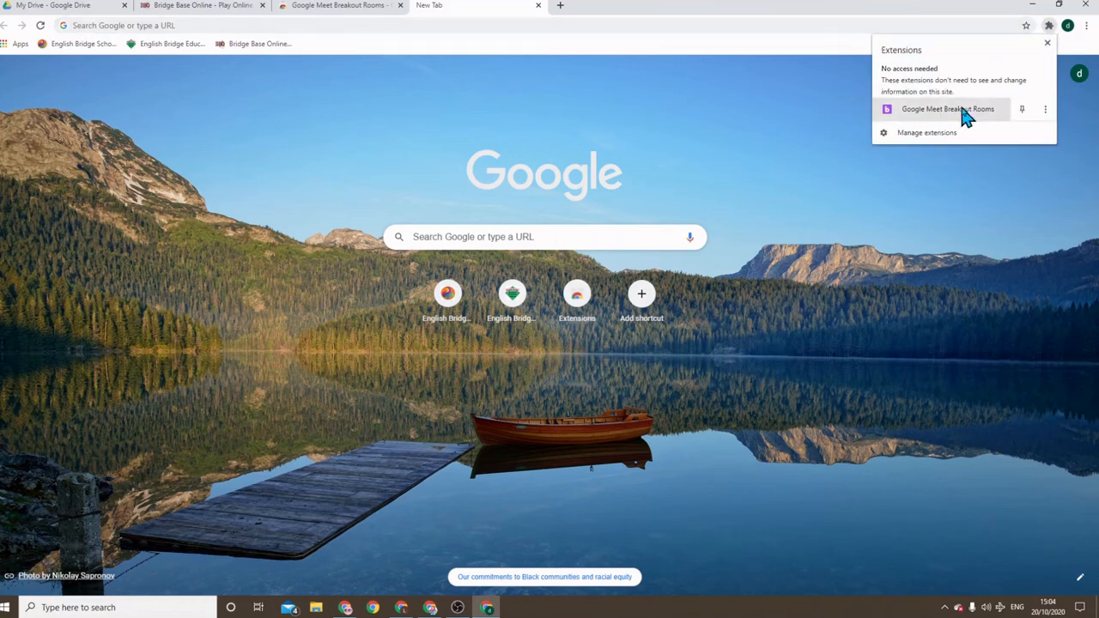
pyautogui.click(1021, 110)
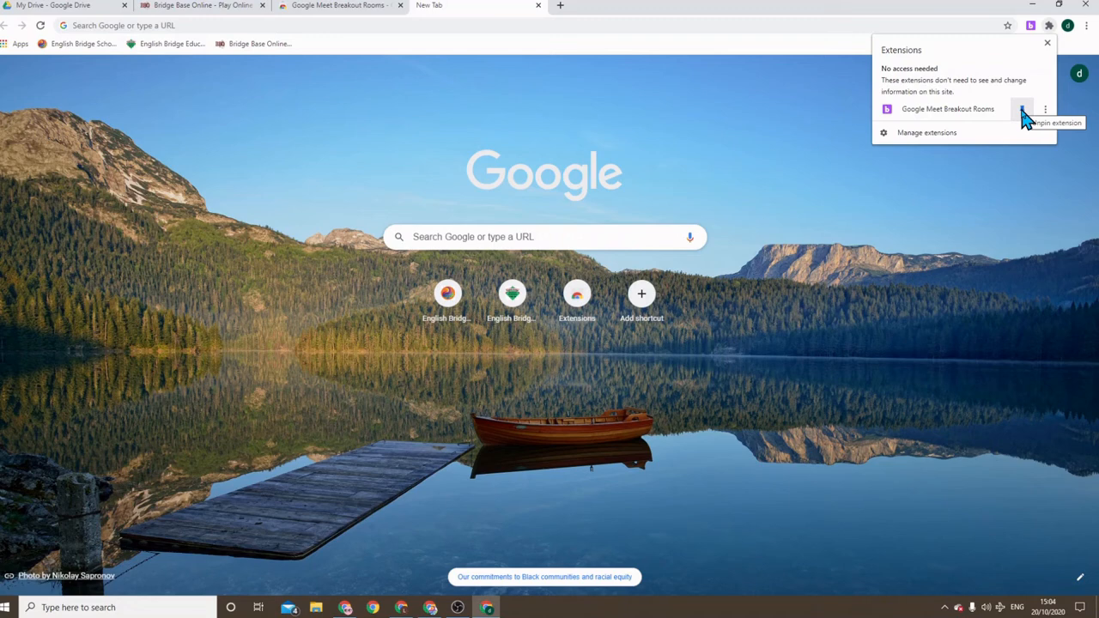
pyautogui.click(1048, 43)
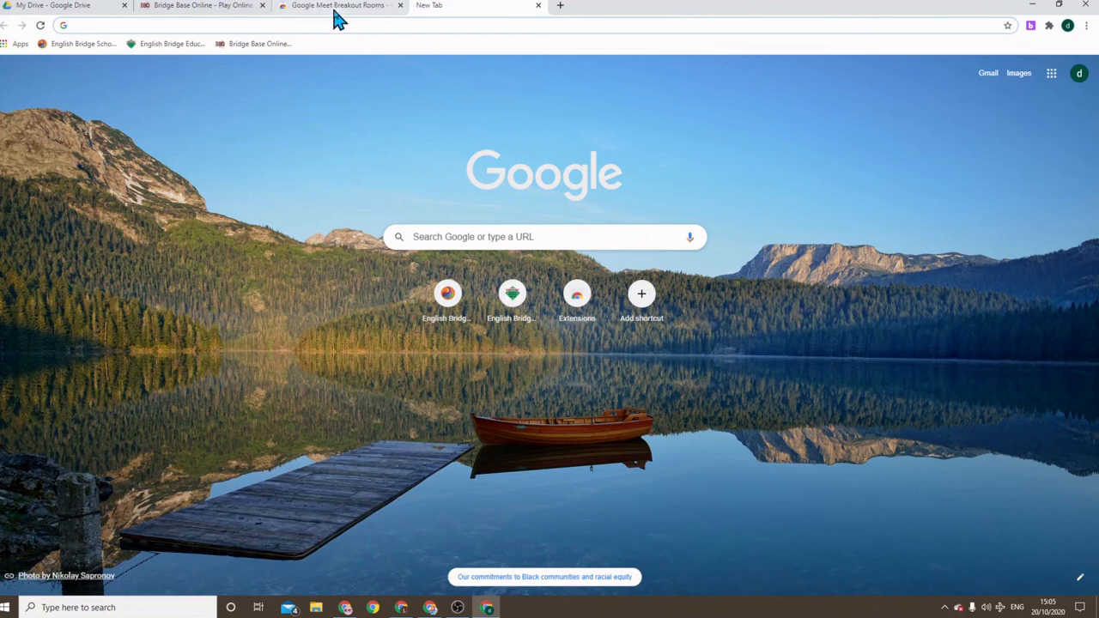
# Check the Google apps list, then switch to the EBED profile's green-page window from the profile menu
pyautogui.click(1051, 74)
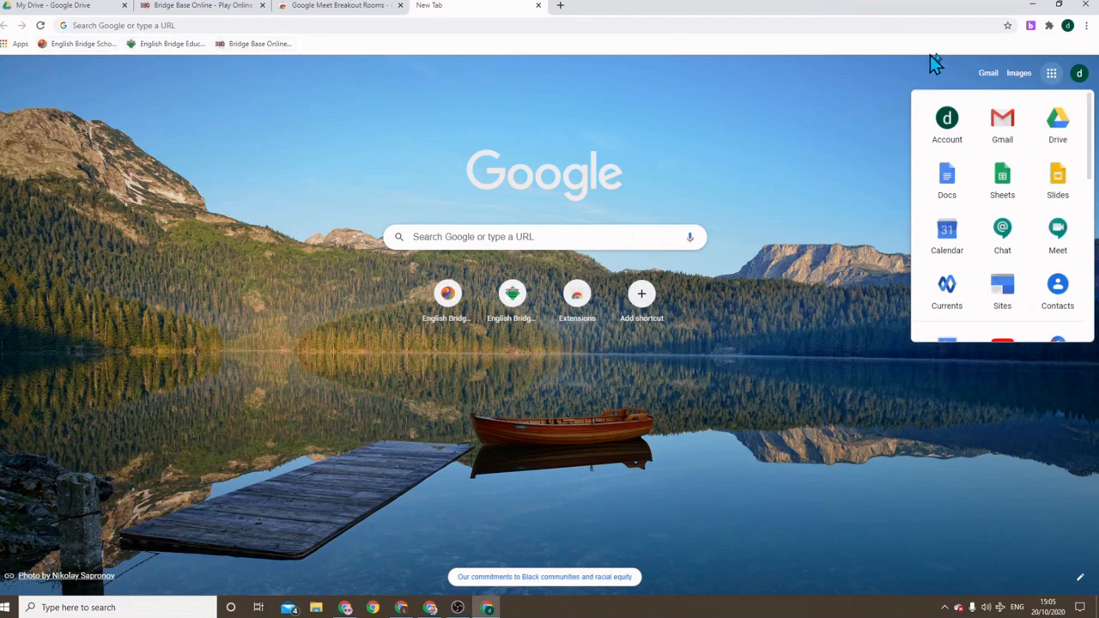
pyautogui.click(1067, 26)
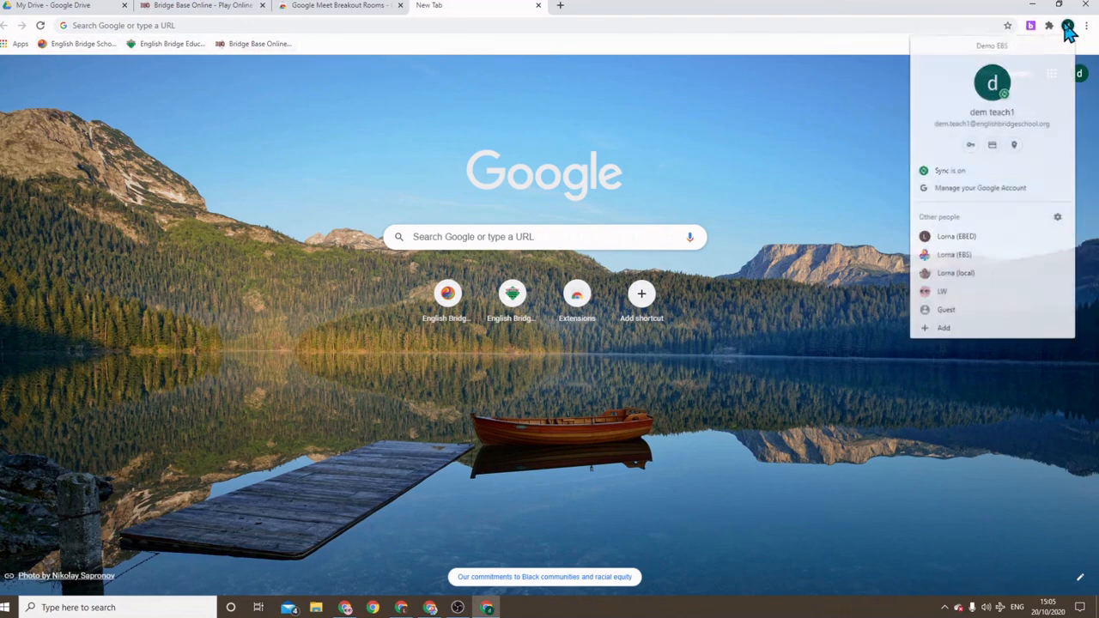
pyautogui.click(956, 236)
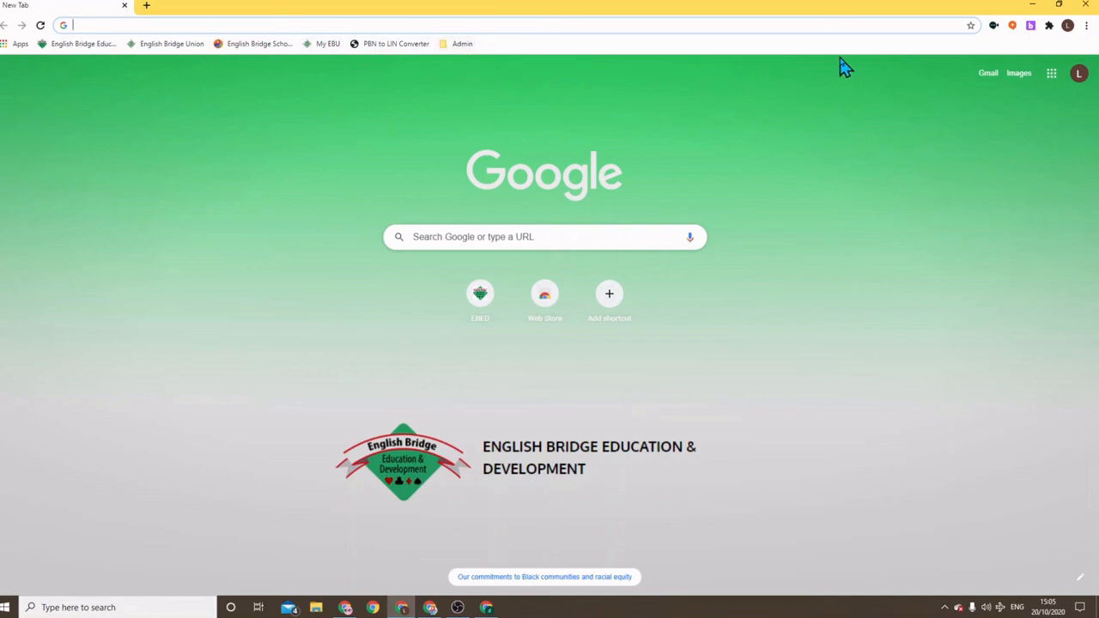
# View the pink EBS profile window, then switch back to the Demo EBS lake-background window
pyautogui.click(1068, 26)
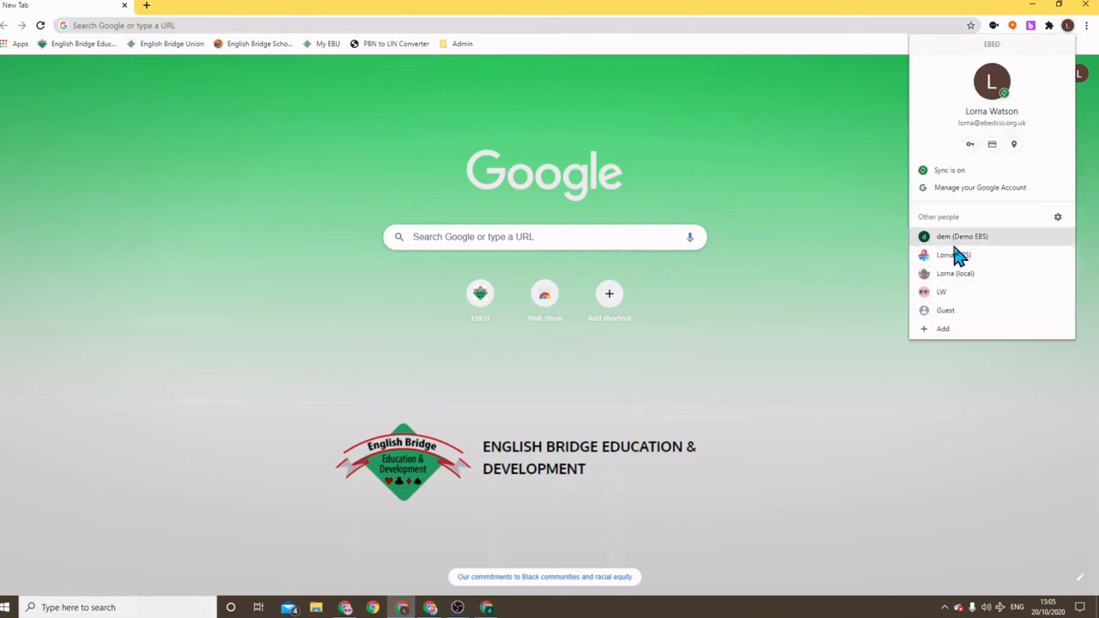
pyautogui.click(992, 257)
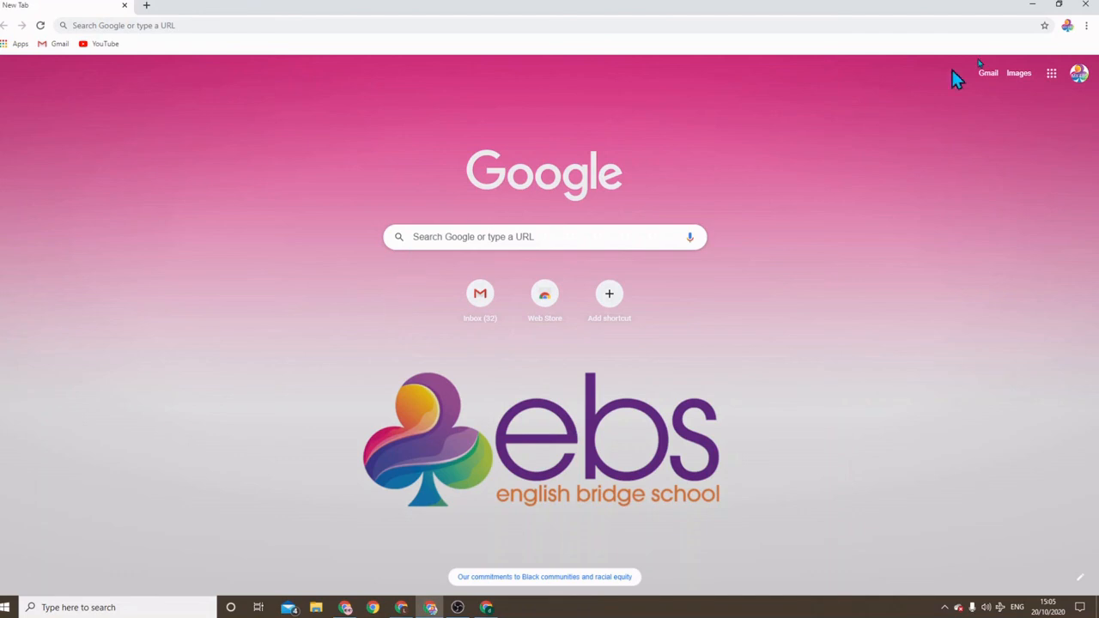
pyautogui.click(1067, 27)
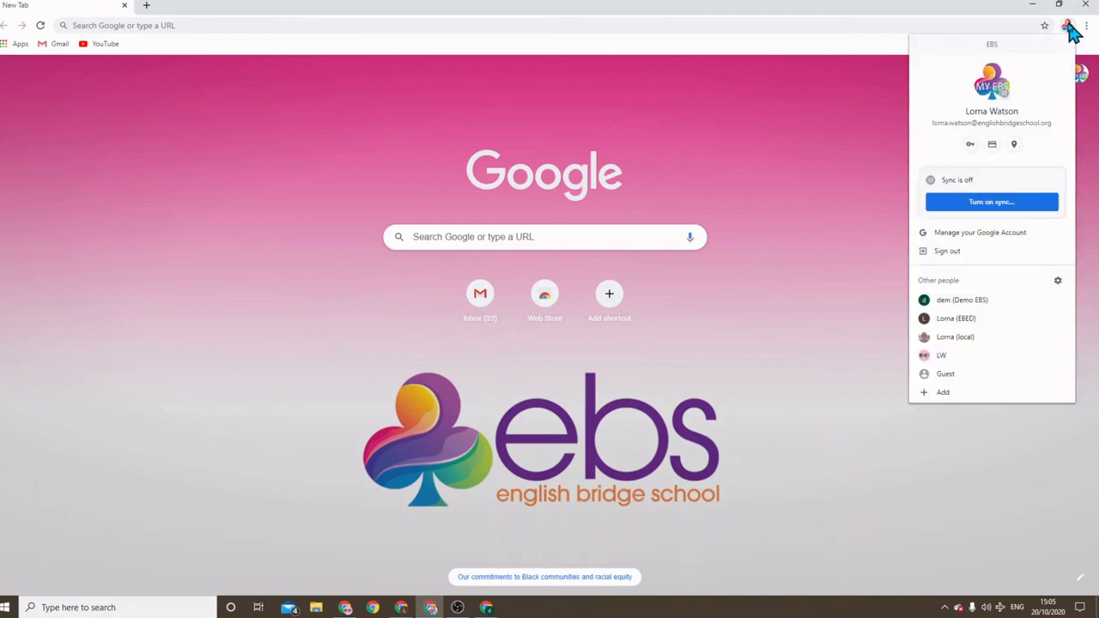
pyautogui.click(949, 305)
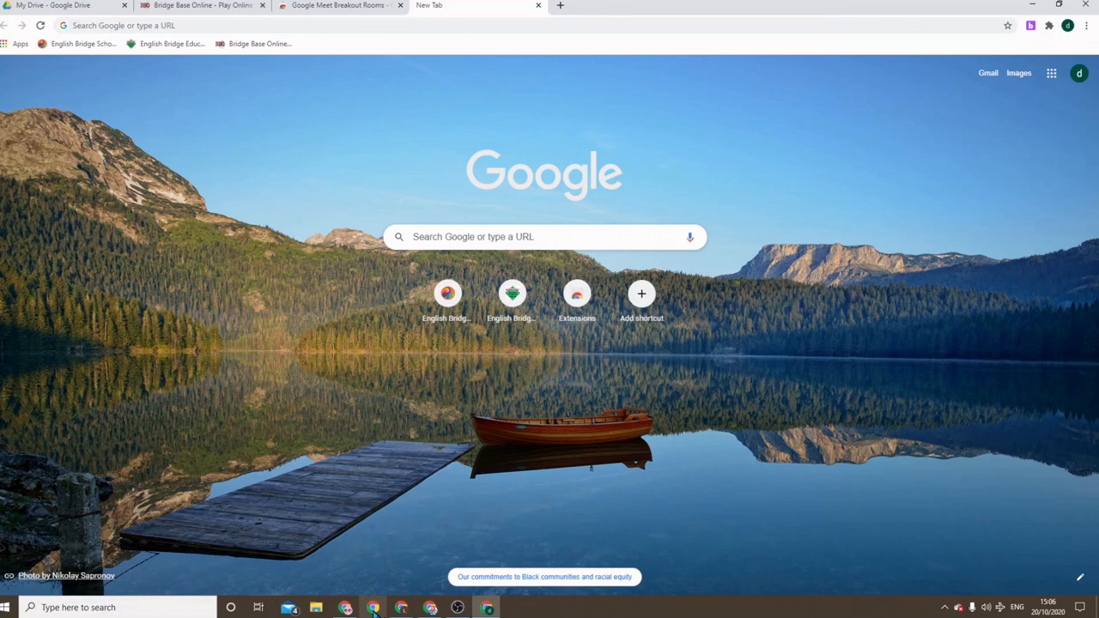
# Check Chrome's taskbar jump list, then close the Demo EBS window, leaving the pink EBS window
pyautogui.moveTo(341, 611)
pyautogui.moveTo(429, 609)
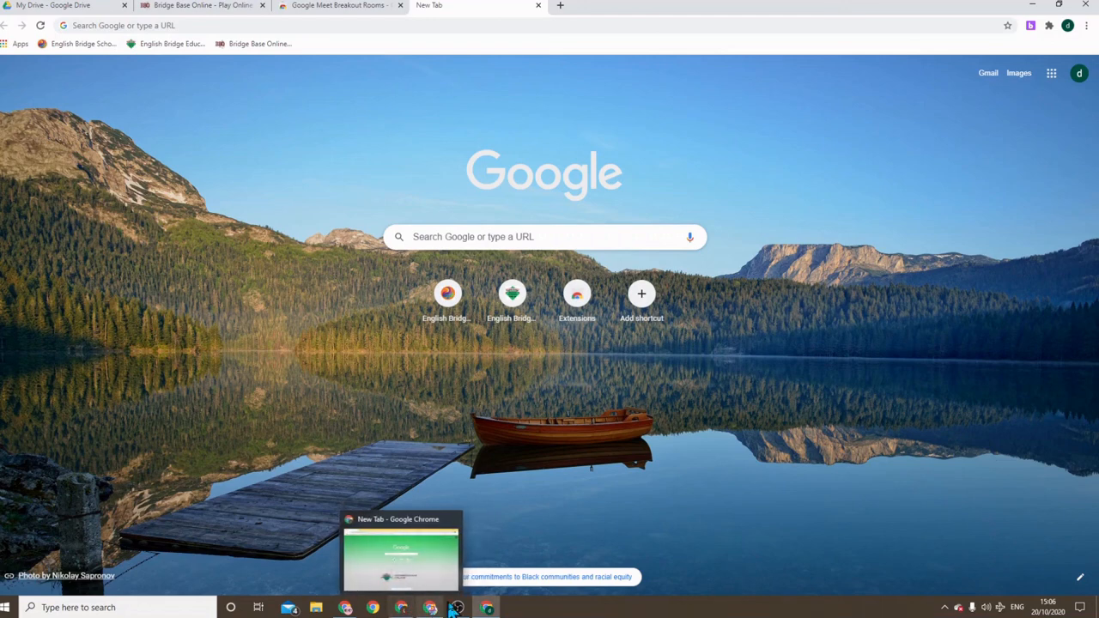
pyautogui.rightClick(487, 608)
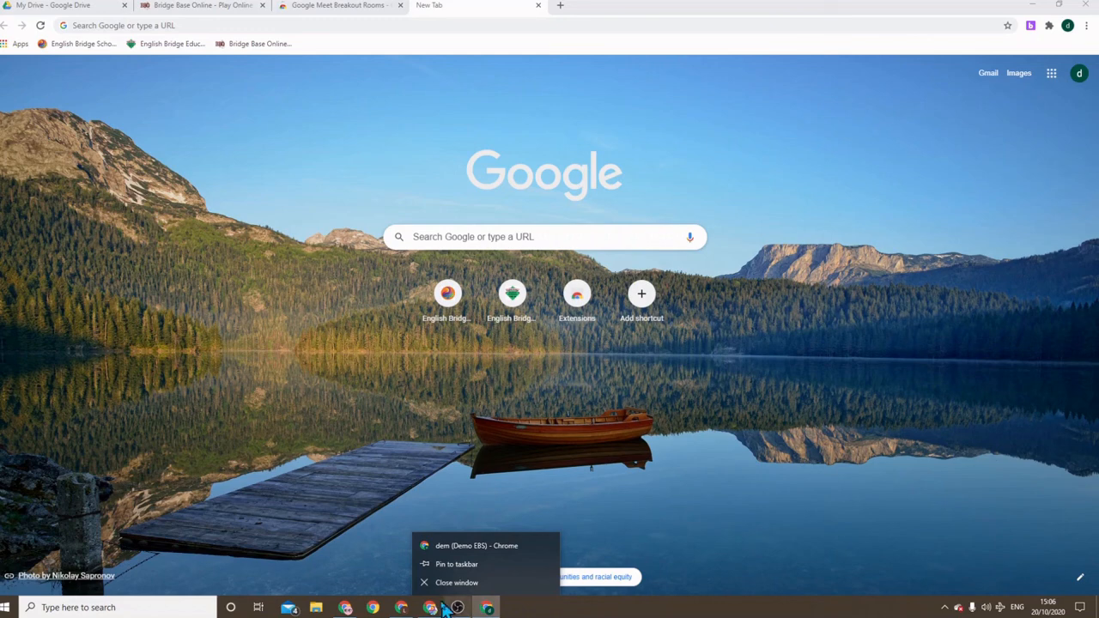
pyautogui.click(491, 608)
pyautogui.moveTo(493, 608)
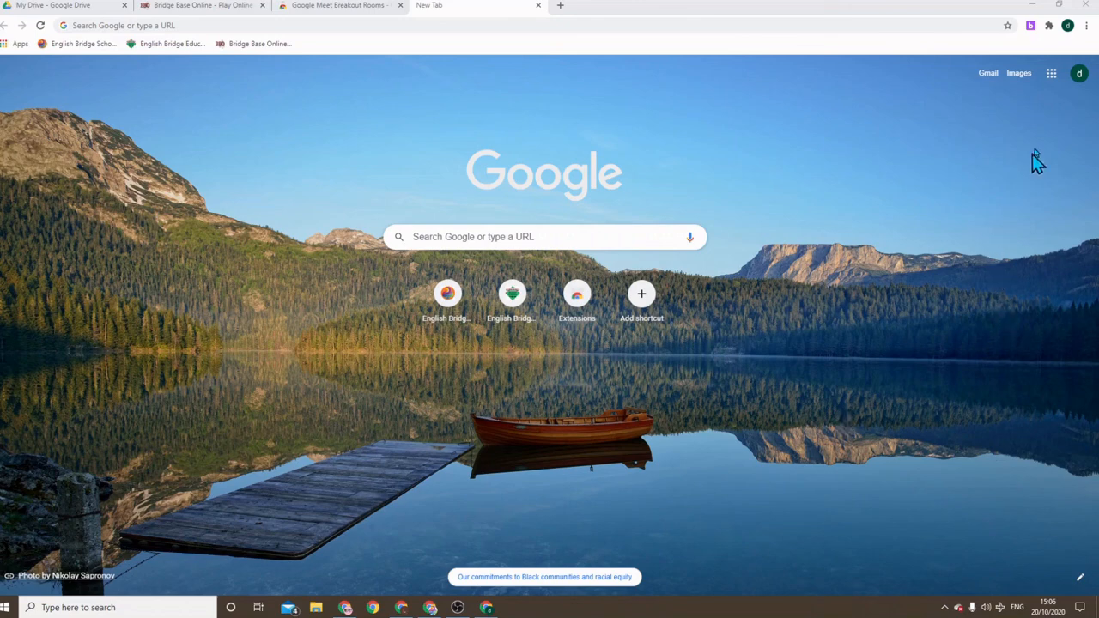
pyautogui.click(1086, 4)
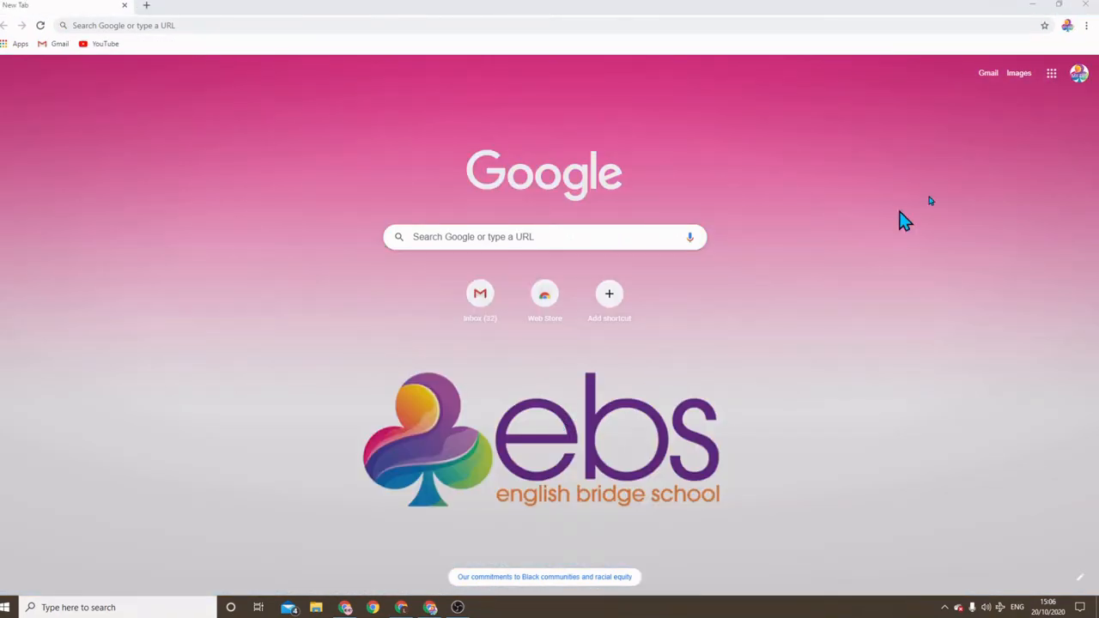